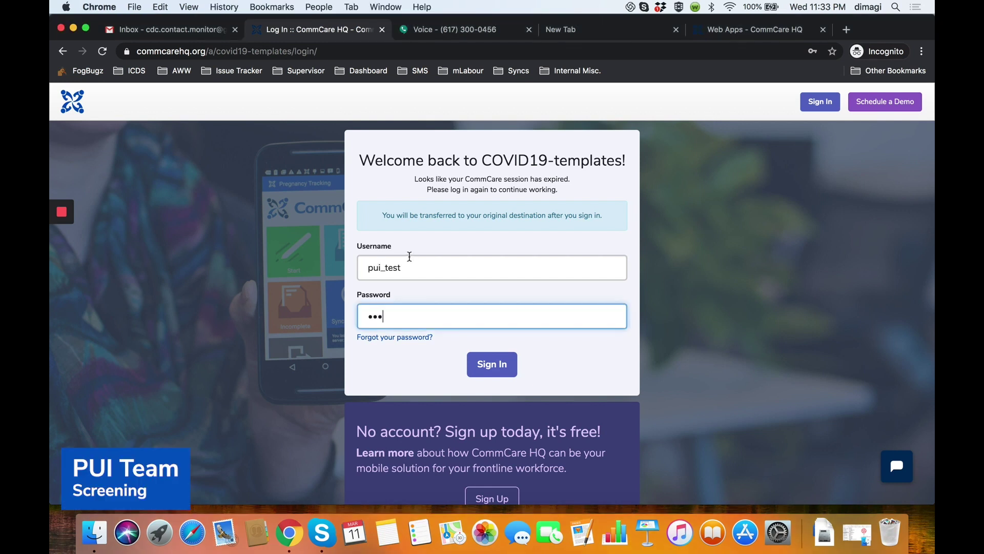
Remove the extra character from the username and sign in to COVID19-templates.
click(409, 264)
key(BackSpace)
key(BackSpace)
click(487, 364)
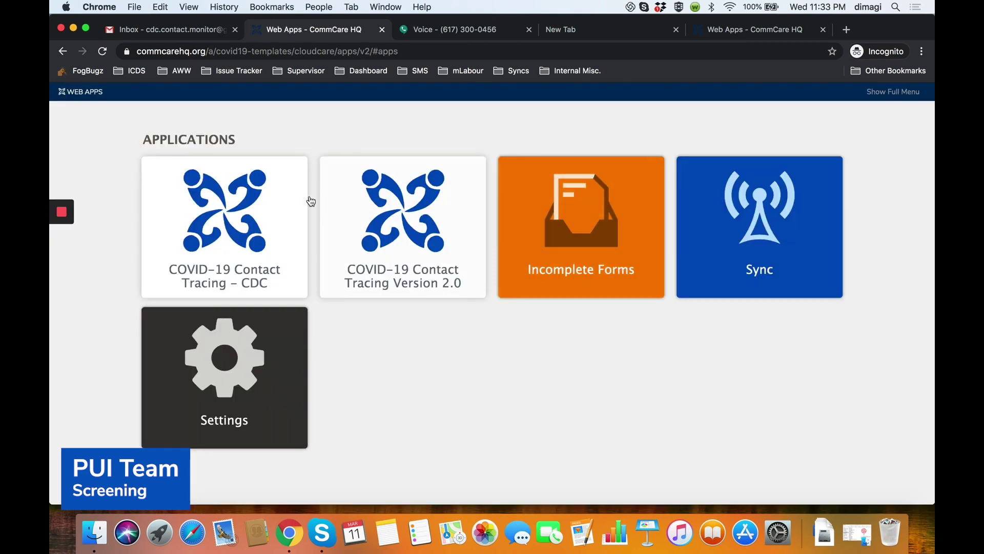
Start Screen Suspected COVID-19 Case and select Non-HCW, exhibiting symptoms, and the LTC facility link.
click(258, 221)
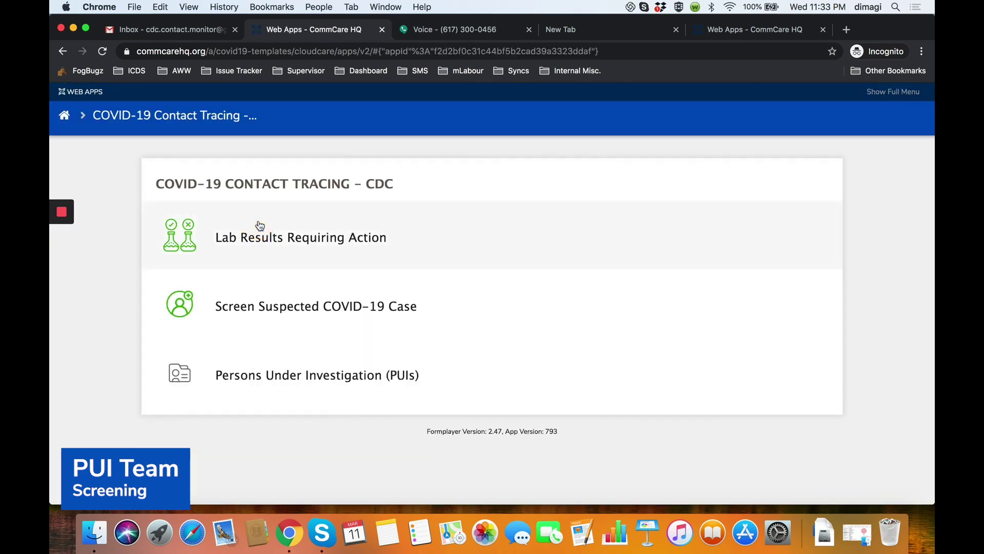
click(287, 318)
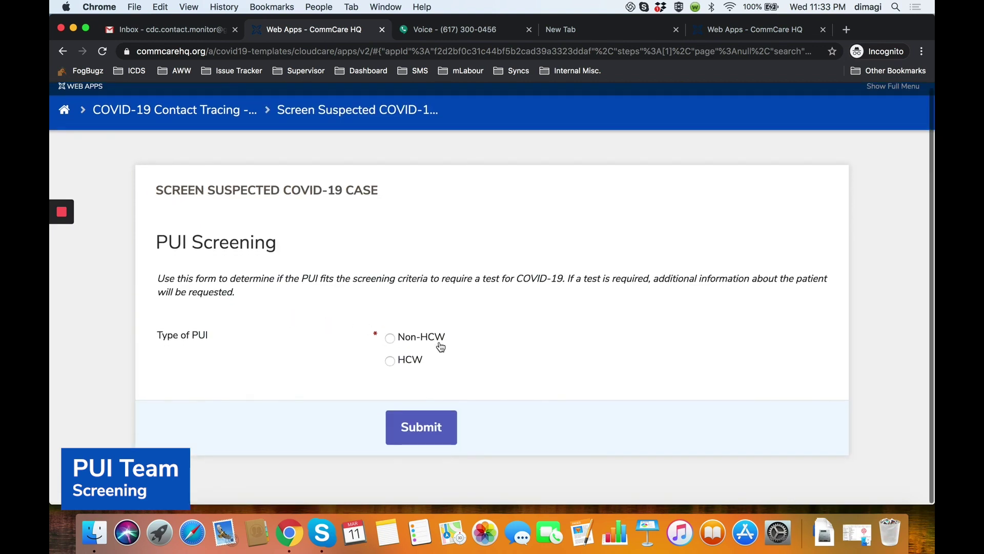
click(391, 341)
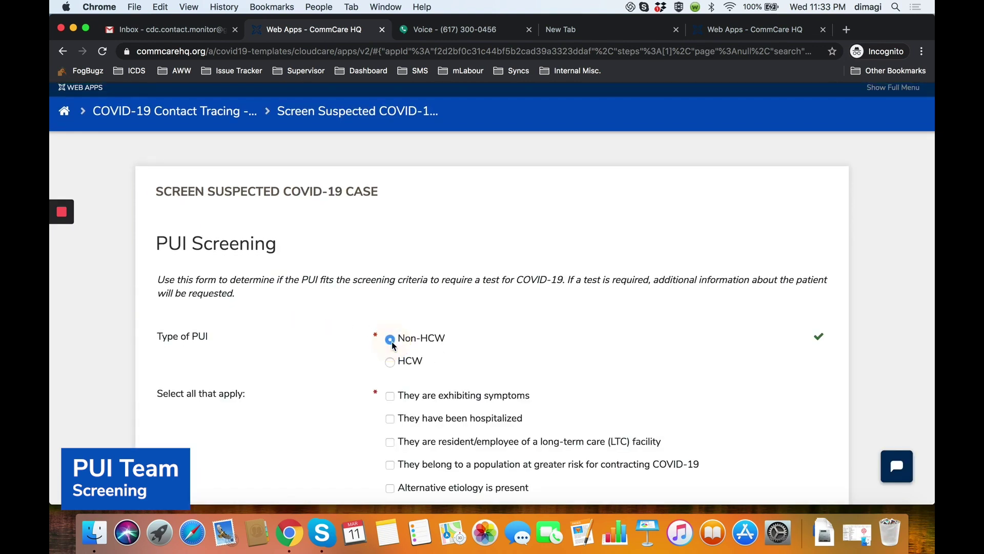
scroll(392, 341, down, 2)
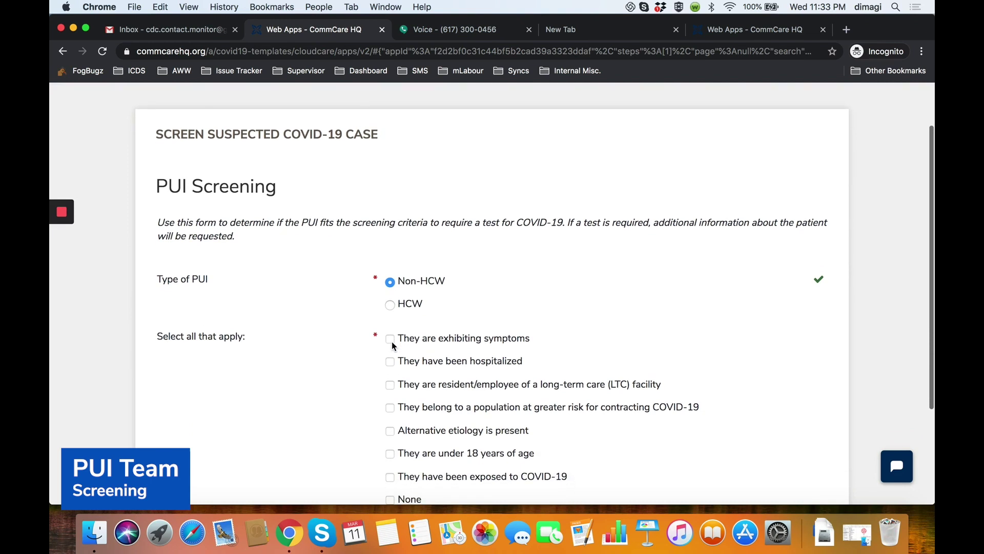
scroll(392, 342, down, 3)
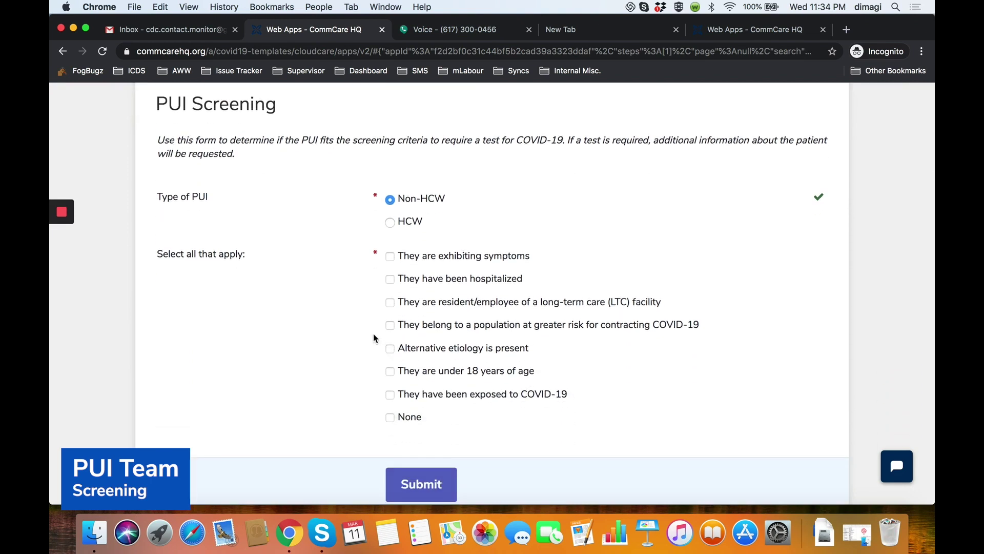
click(391, 256)
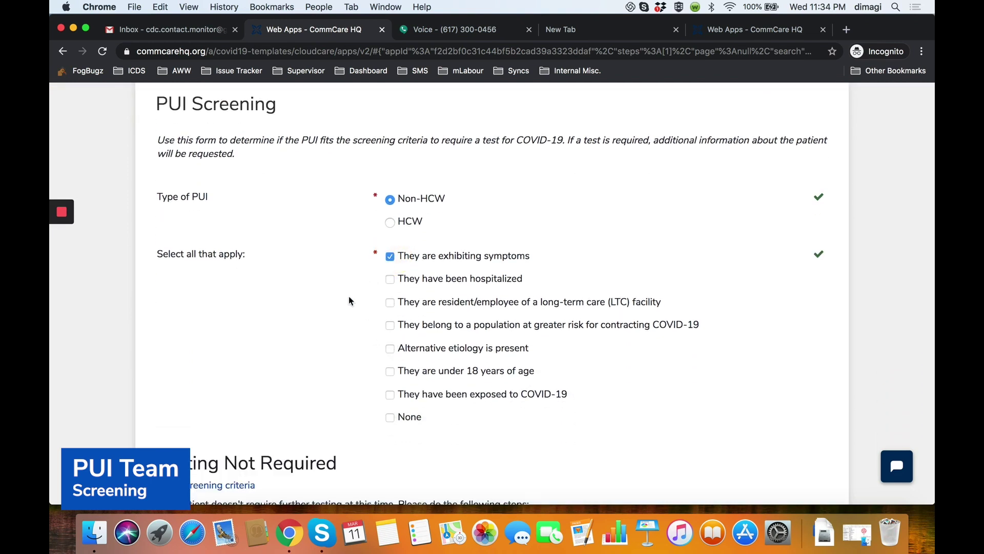
scroll(350, 301, down, 2)
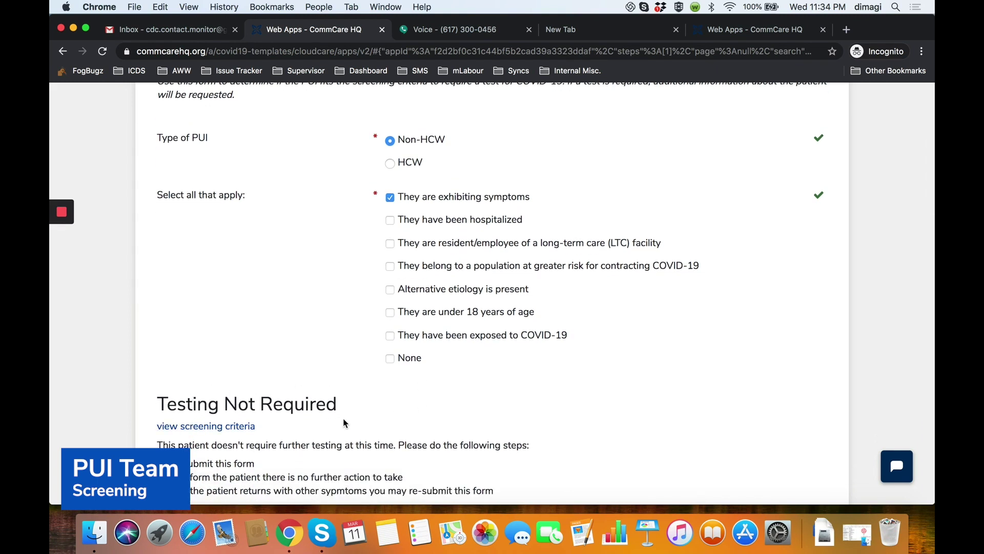
scroll(344, 422, down, 1)
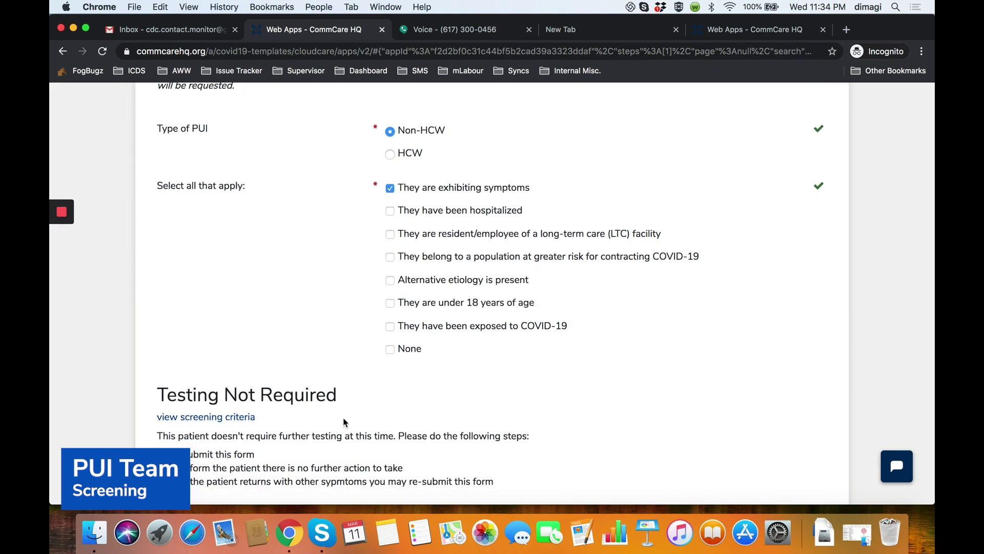
click(391, 238)
scroll(361, 312, down, 1)
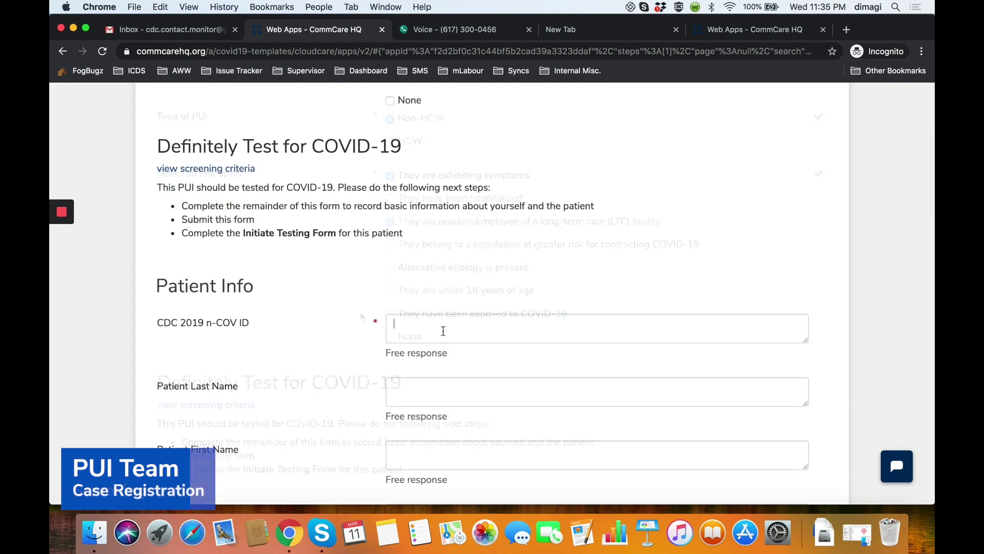
Enter the patient's CDC 2019 n-COV ID, last name and first name.
click(443, 330)
text(CA001)
click(253, 373)
scroll(337, 307, down, 3)
click(449, 247)
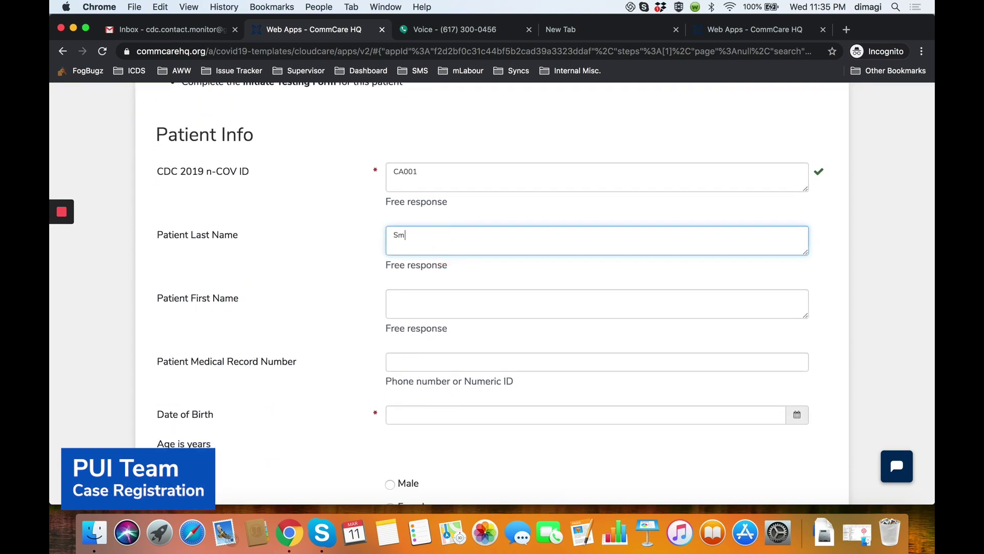
click(456, 294)
text(Hannah)
click(319, 285)
Set the date of birth to March 11, 1970 in the calendar.
scroll(410, 302, down, 3)
scroll(358, 307, down, 2)
click(429, 293)
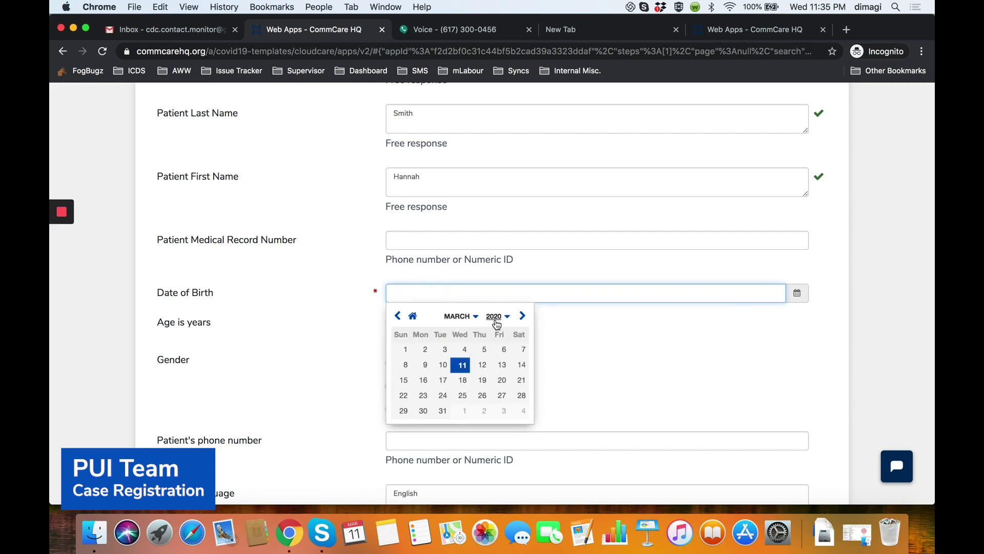
click(495, 317)
scroll(478, 349, up, 10)
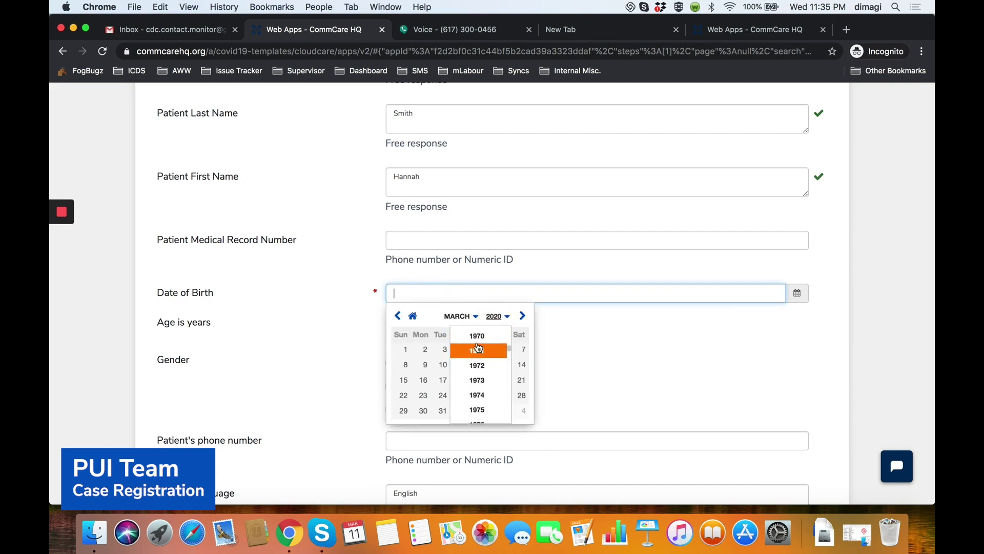
click(477, 336)
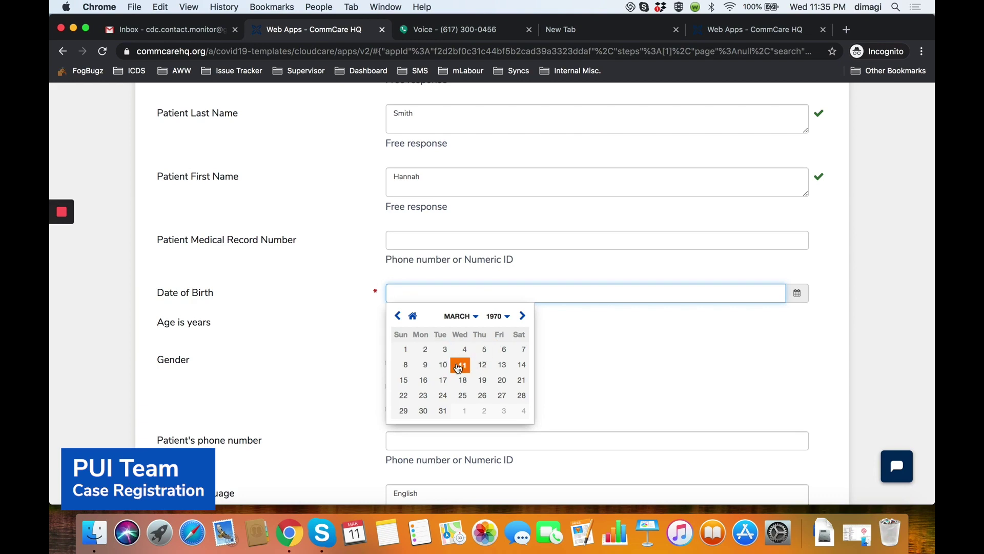
click(459, 365)
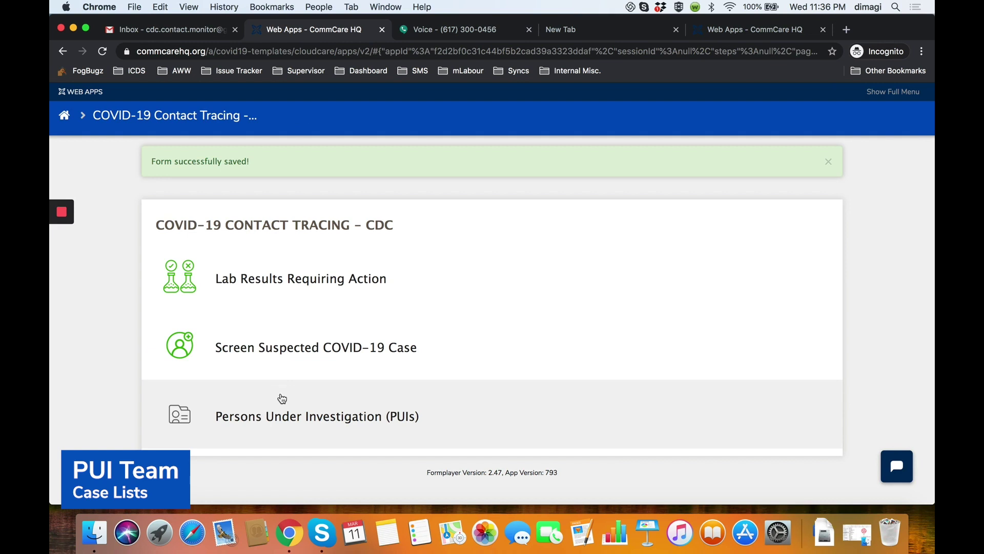
Open the Persons Under Investigation (PUIs) list and look through its entries.
click(286, 423)
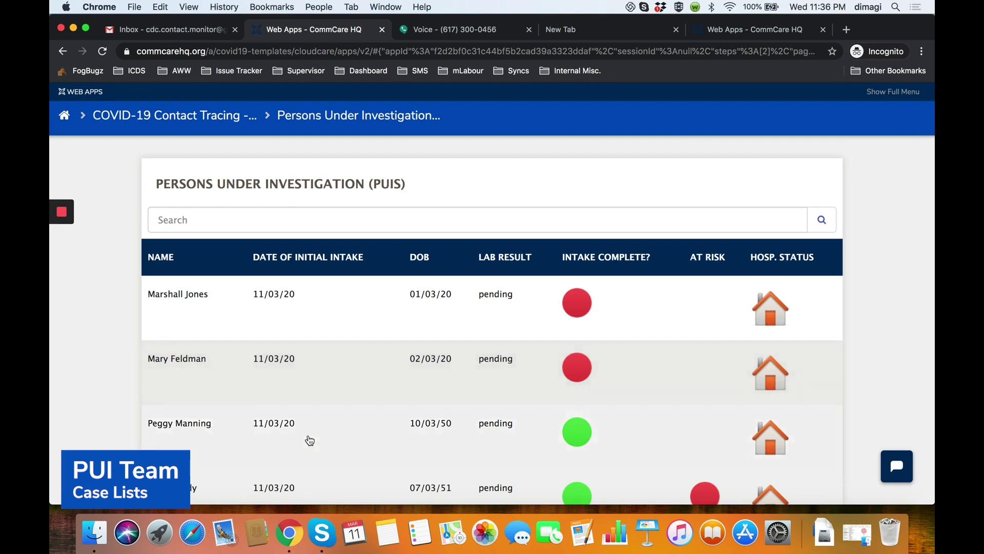
scroll(313, 405, down, 3)
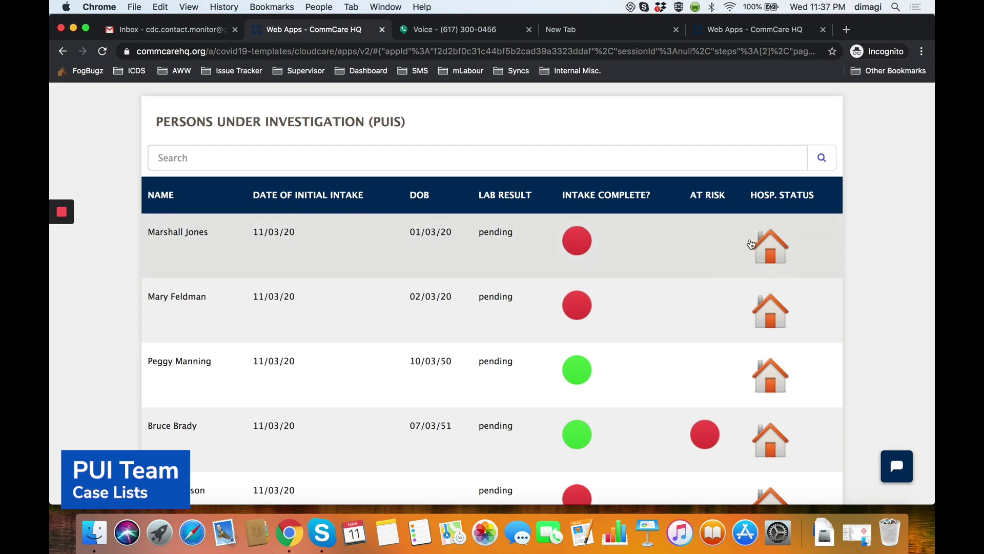
scroll(770, 241, down, 10)
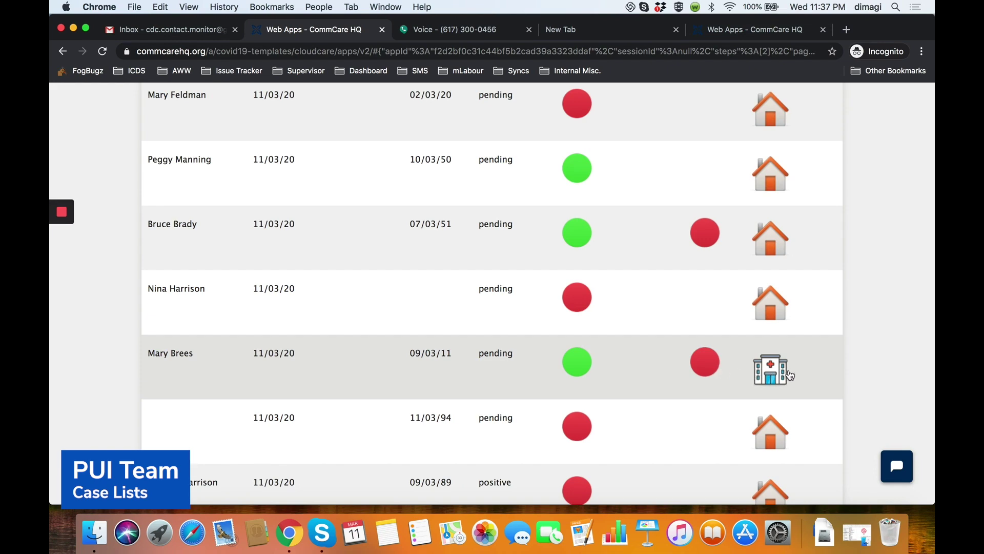
scroll(210, 149, up, 10)
Search the PUI list for the patient's name and continue into her case.
click(210, 149)
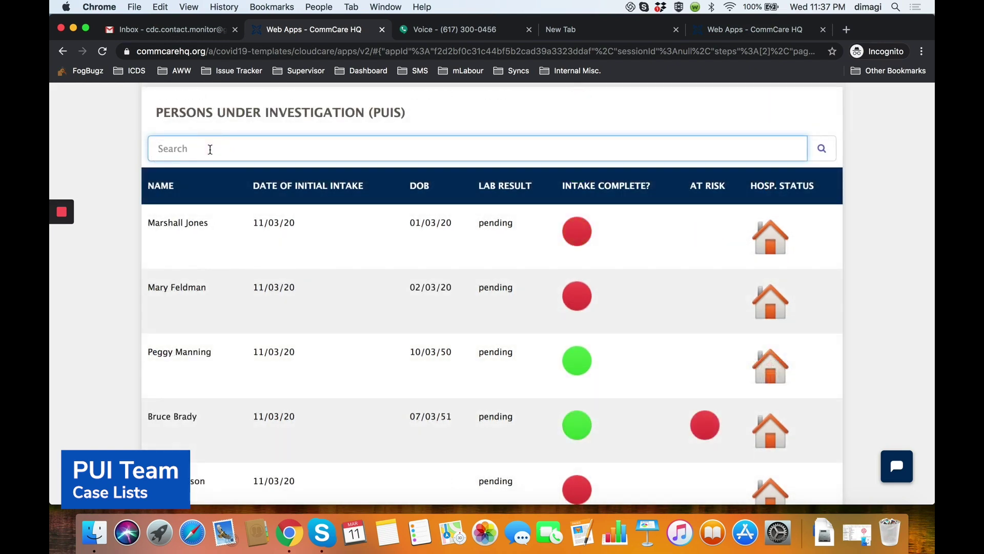
text(hannah)
key(Return)
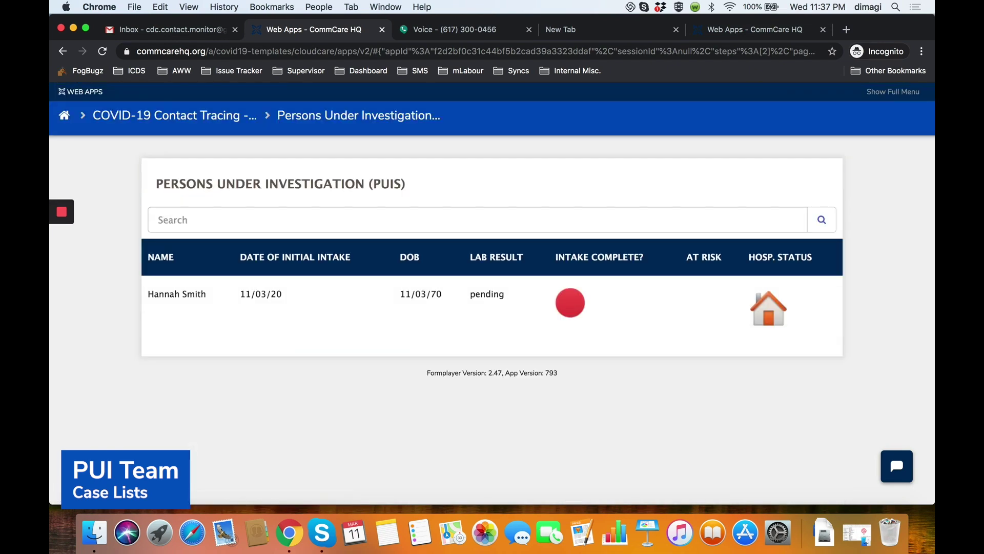
click(258, 294)
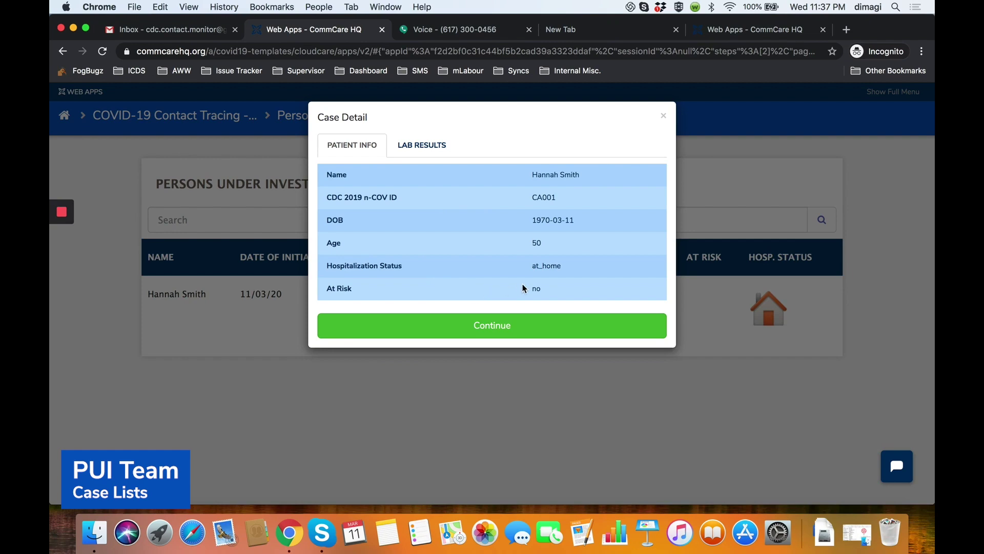
key(Return)
Open the PUI Intake Form for the patient and set her gender to Female.
scroll(464, 389, down, 1)
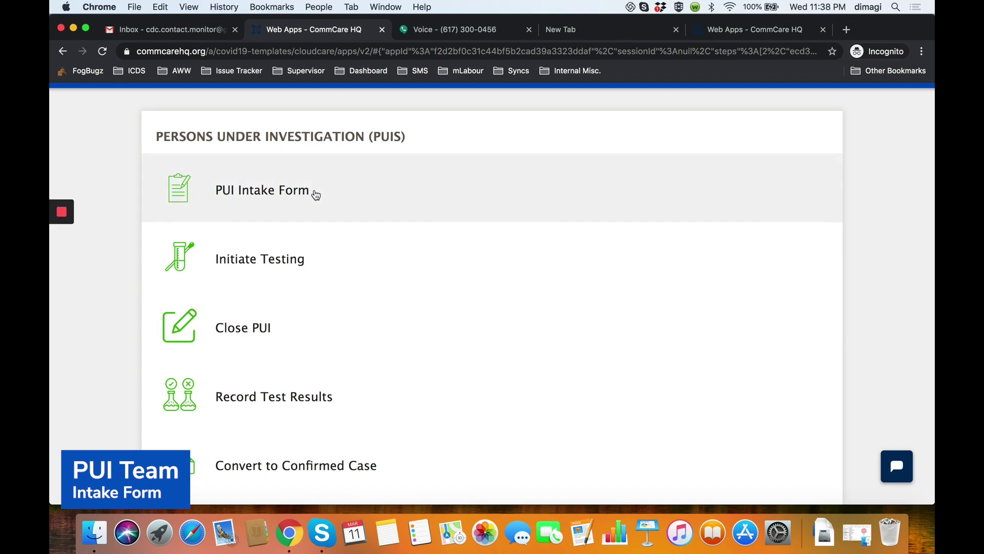
click(315, 192)
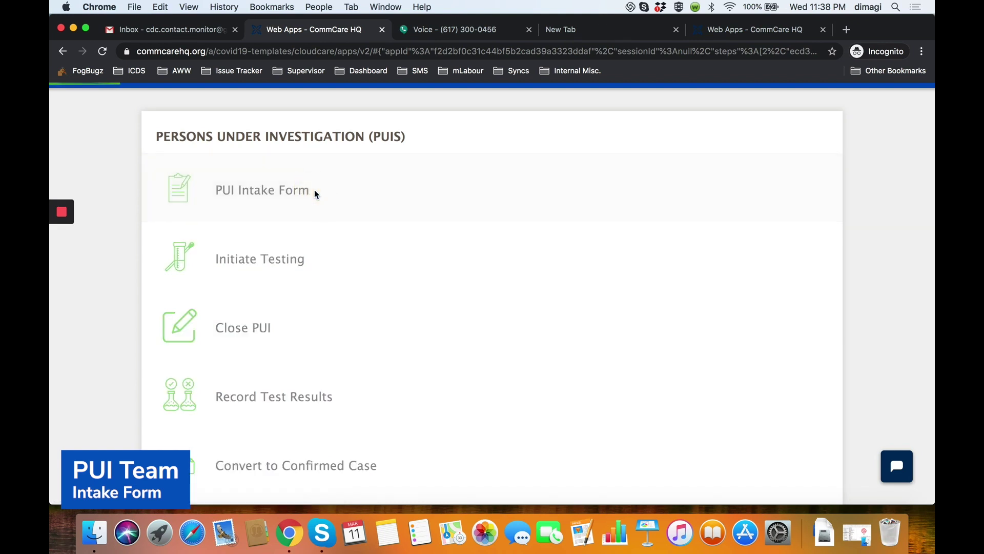
scroll(336, 282, down, 1)
scroll(336, 282, down, 1)
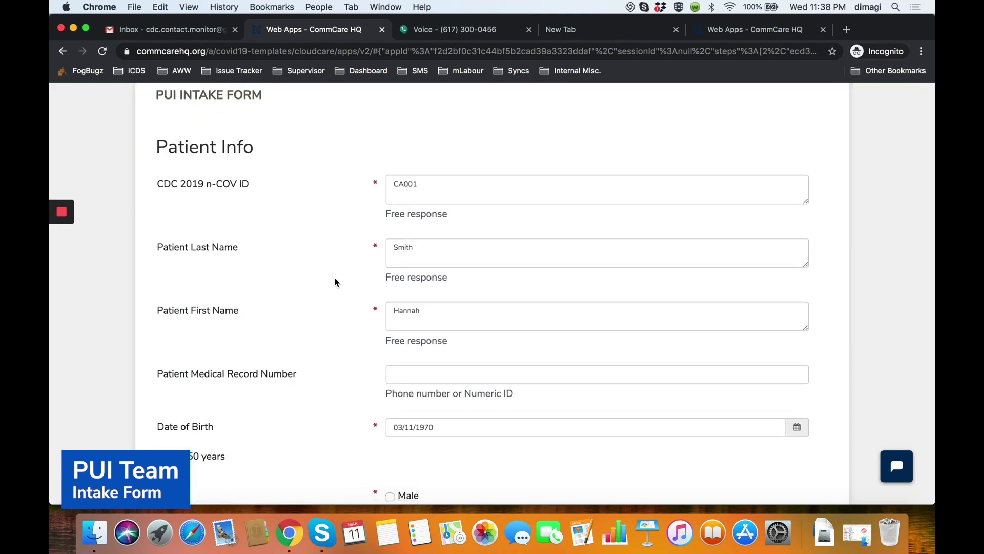
scroll(368, 291, down, 5)
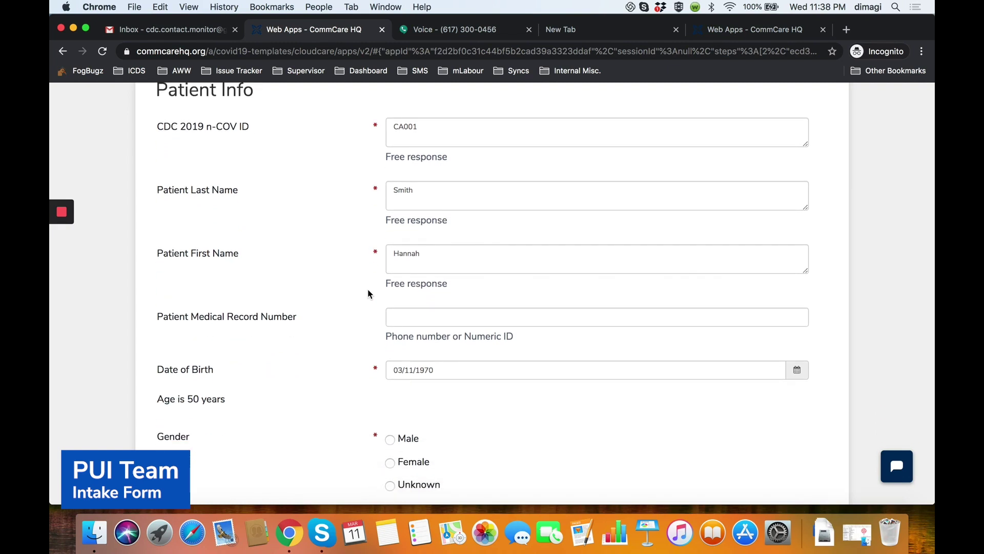
scroll(372, 364, down, 3)
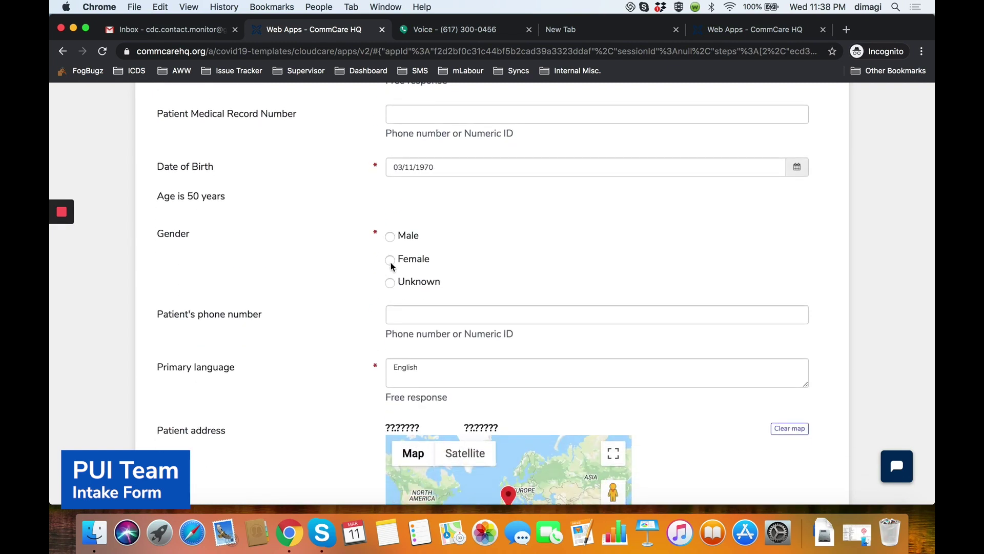
click(390, 259)
Scroll through the rest of the PUI Intake Form to the bottom.
scroll(467, 202, up, 3)
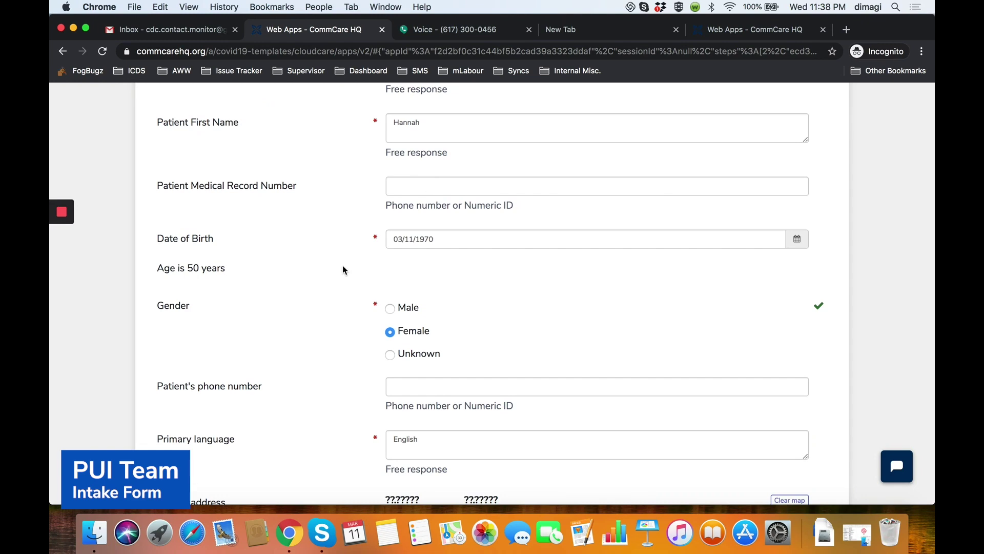
scroll(342, 267, down, 6)
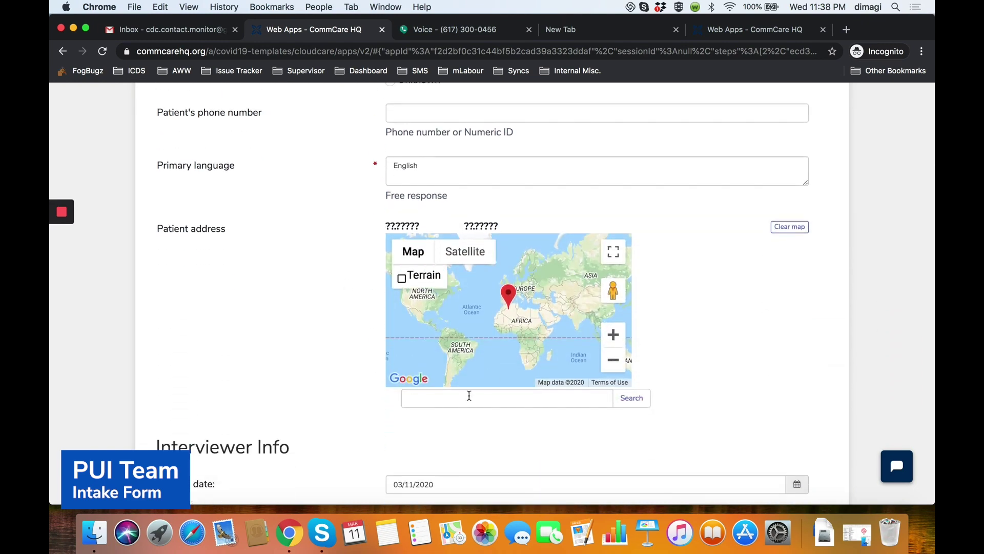
scroll(469, 397, down, 10)
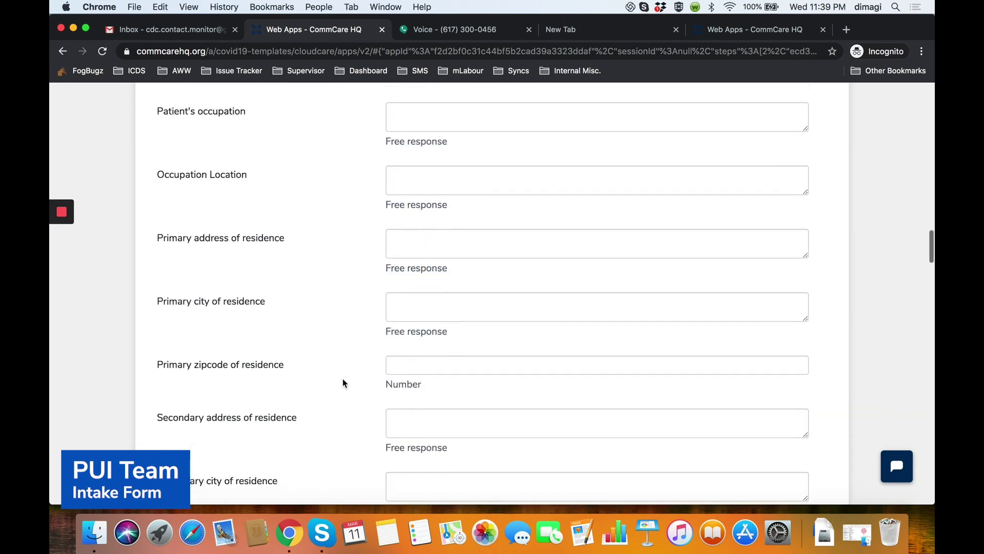
scroll(342, 383, down, 10)
scroll(342, 384, up, 6)
scroll(342, 381, down, 10)
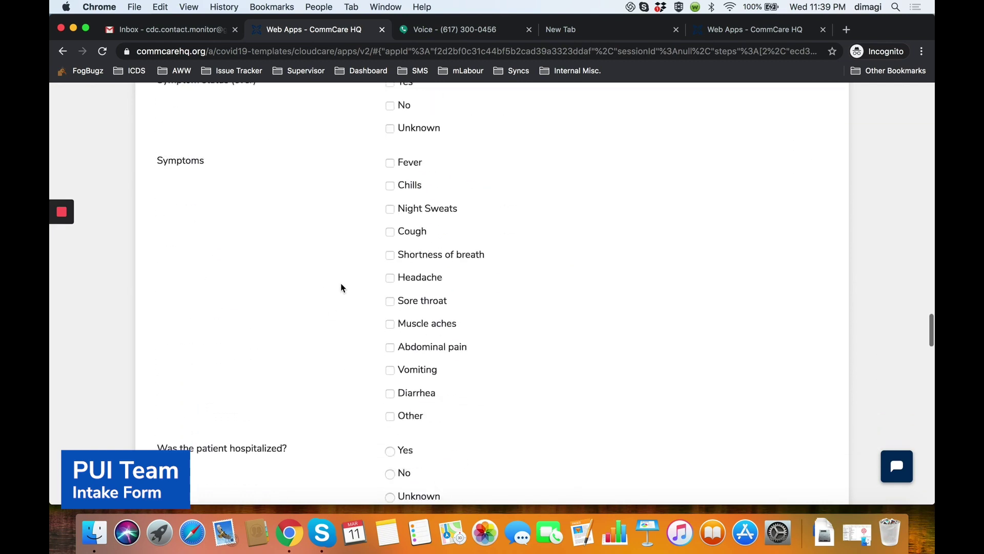
scroll(343, 288, down, 20)
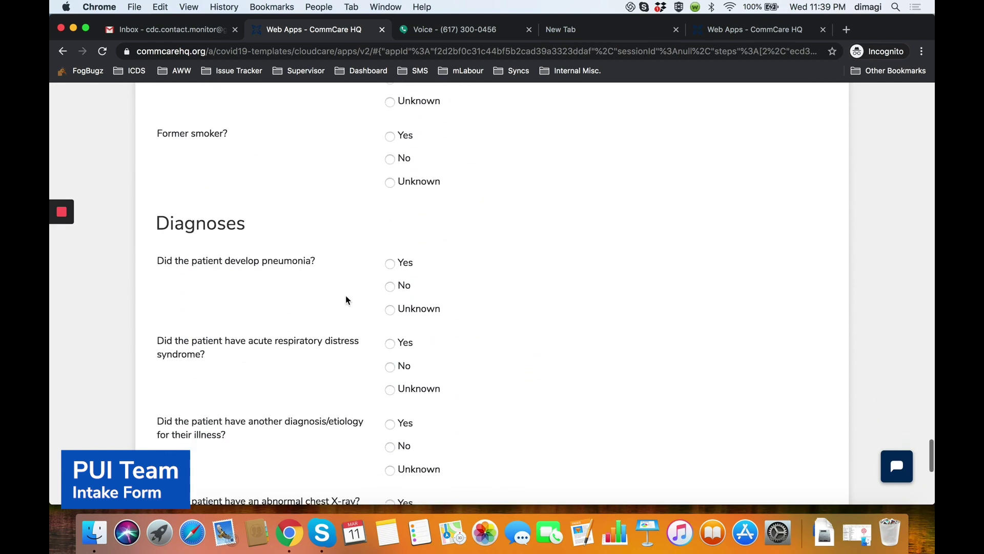
scroll(346, 296, down, 10)
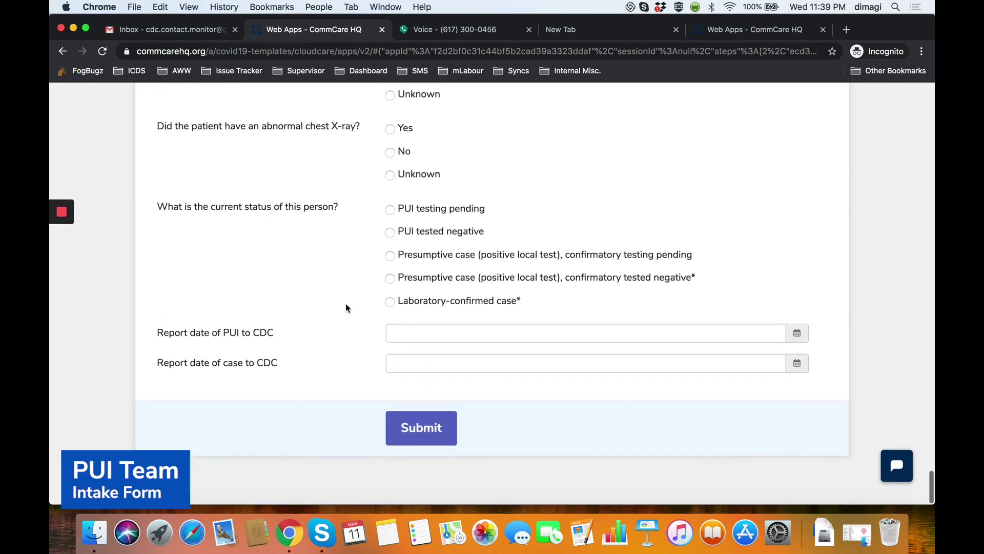
Submit the intake form, log in with the lab team account, and sync data.
click(420, 440)
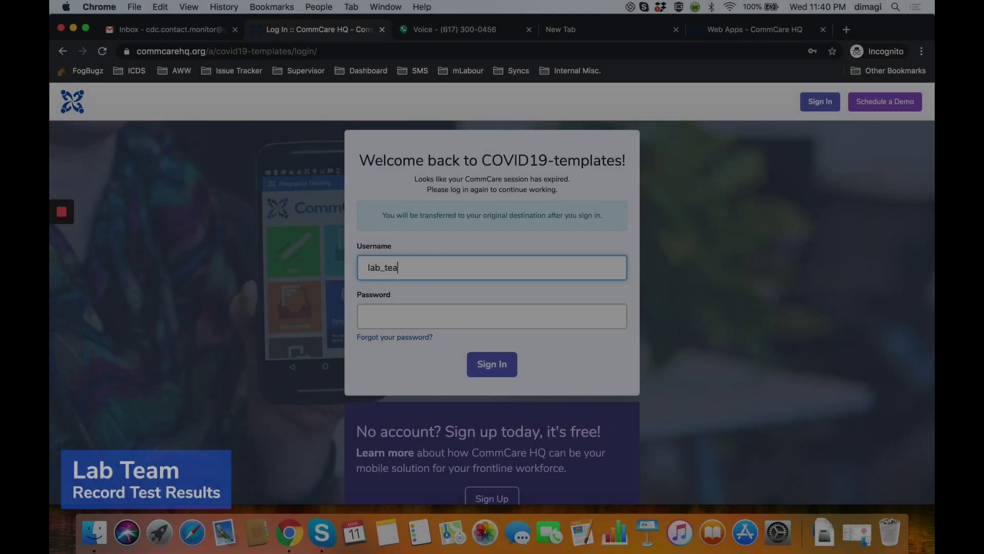
text(m)
click(398, 316)
text(123)
click(493, 365)
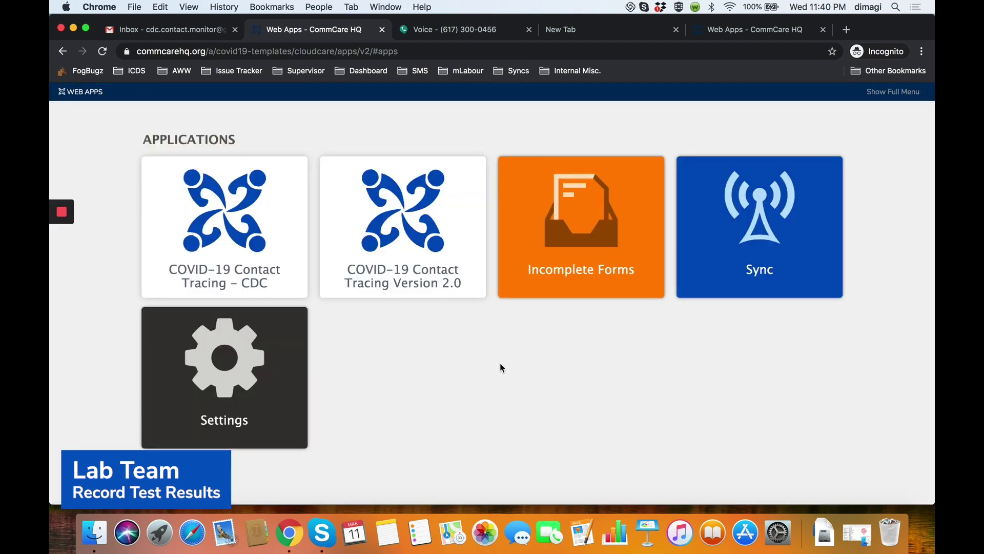
click(759, 272)
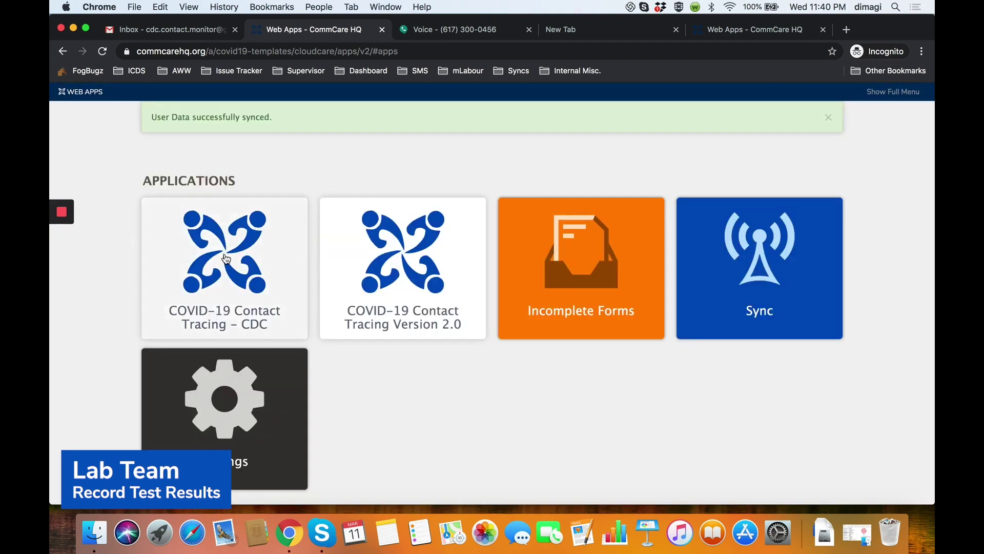
Find the patient under COVID-19 Contact Tracing - CDC > Record Test Results and open her form at Specimen ID.
click(226, 258)
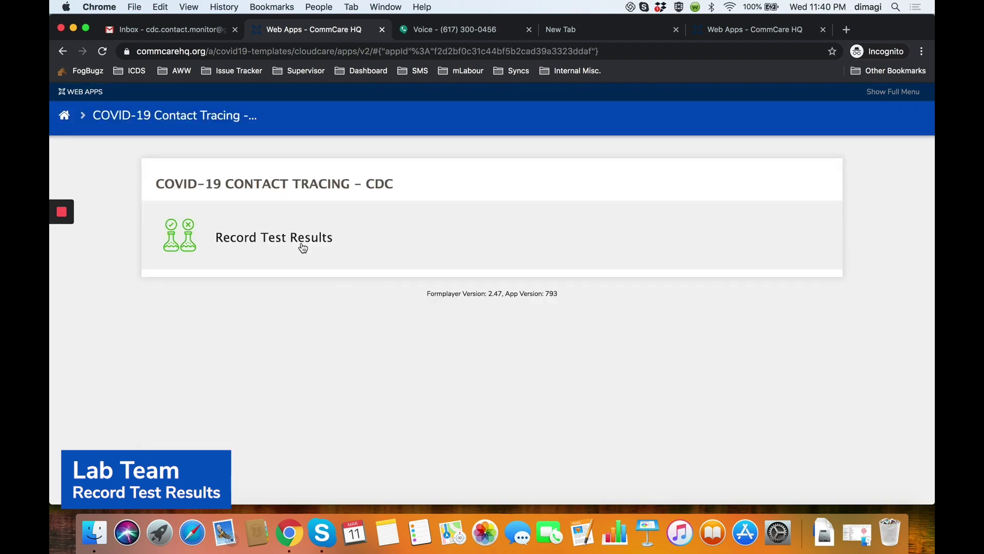
click(303, 248)
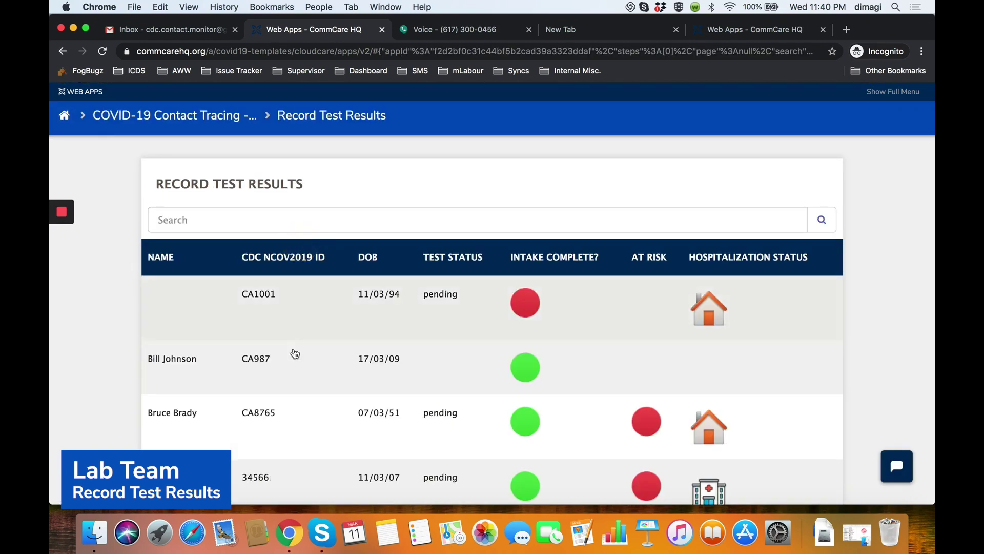
click(235, 213)
text(hannah)
key(Return)
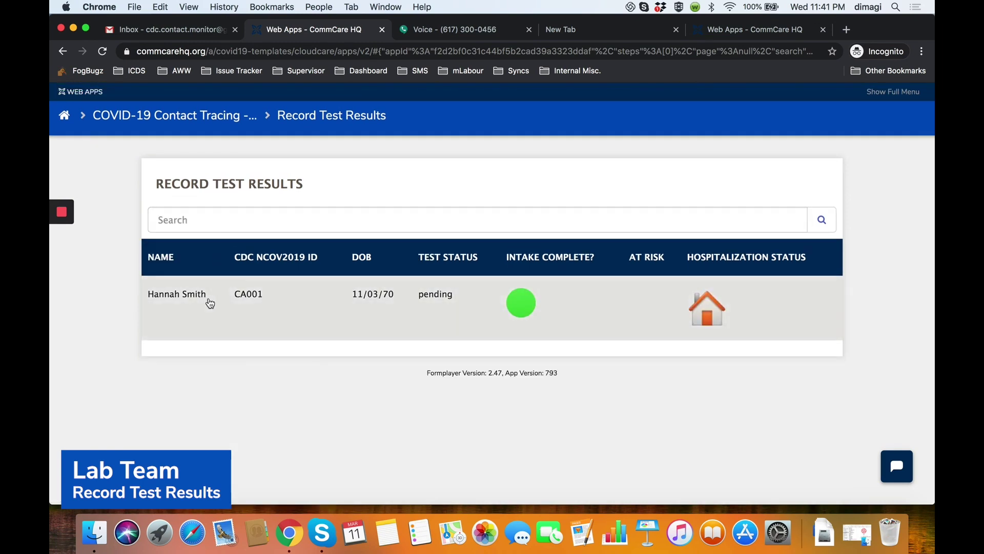
click(208, 298)
click(474, 343)
scroll(356, 289, down, 3)
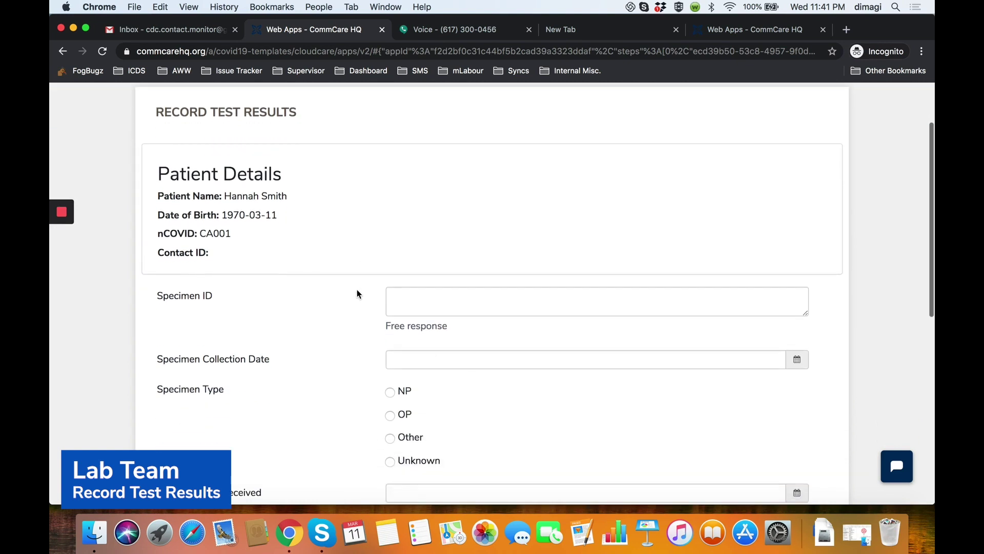
scroll(357, 289, down, 2)
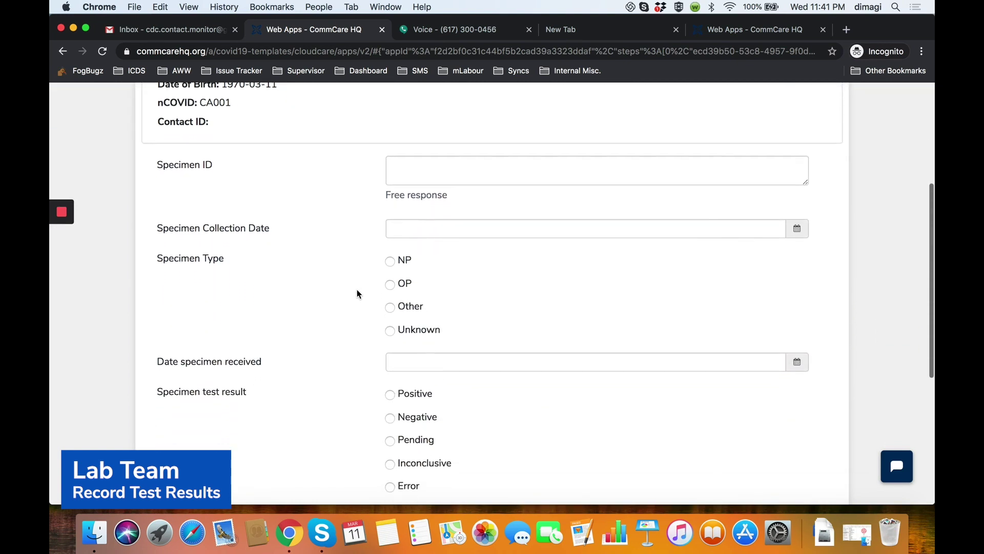
click(440, 164)
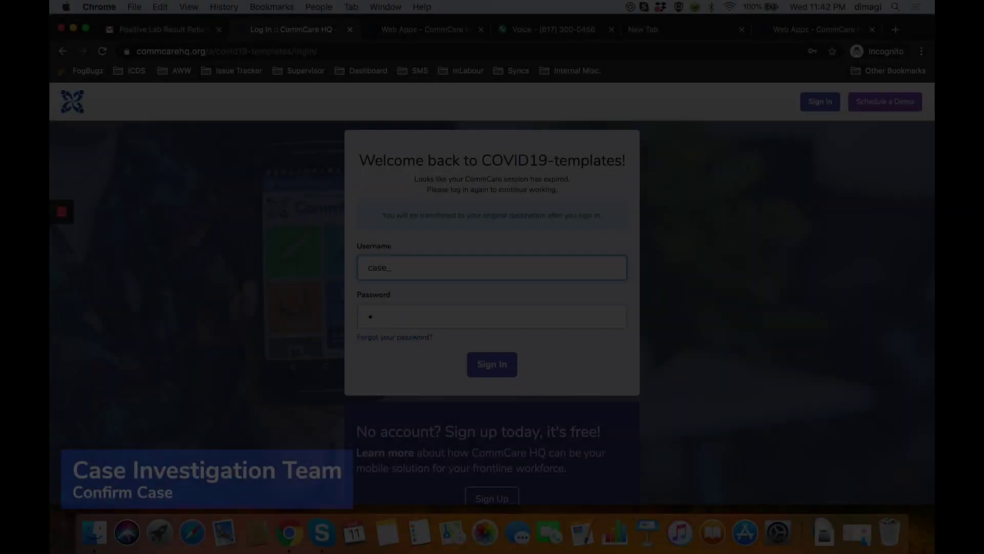
Enter the case investigation team's username and password, sync, and open COVID-19 Contact Tracing - CDC.
text(_inv)
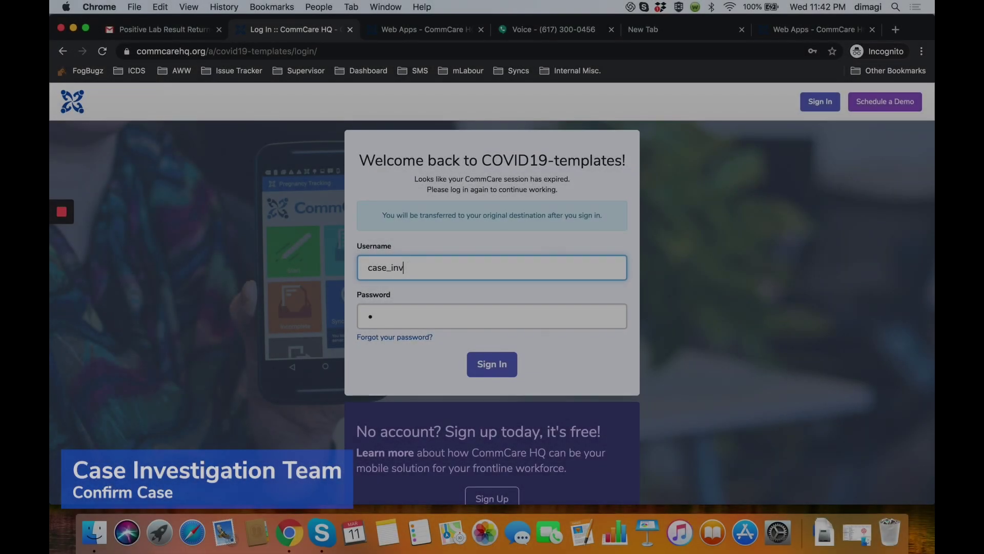
text(est_Tea)
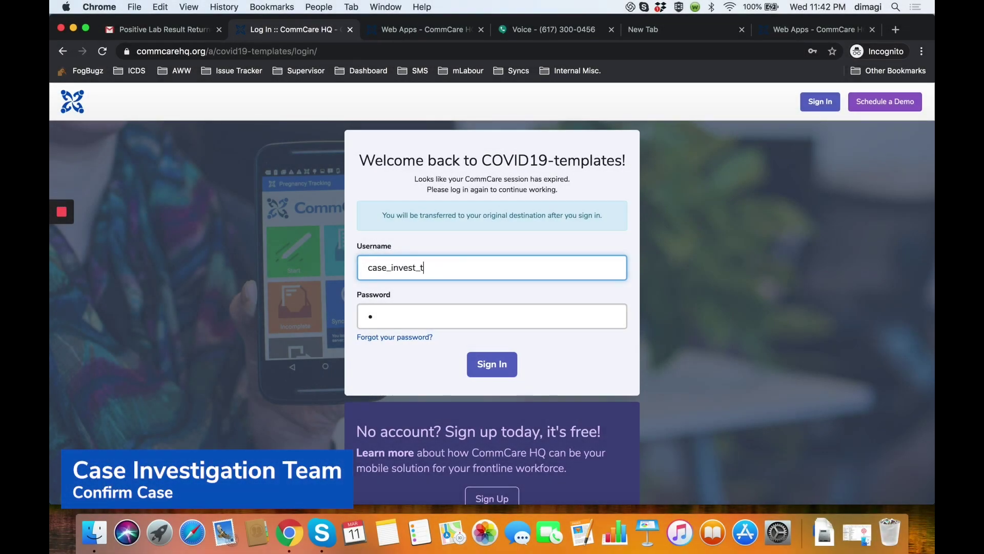
click(385, 324)
text(••)
click(493, 365)
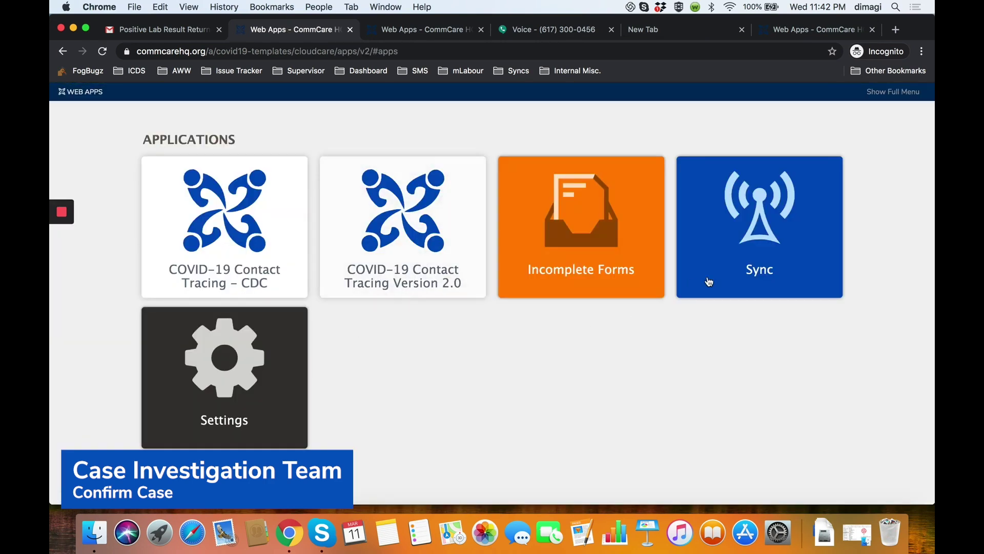
click(717, 276)
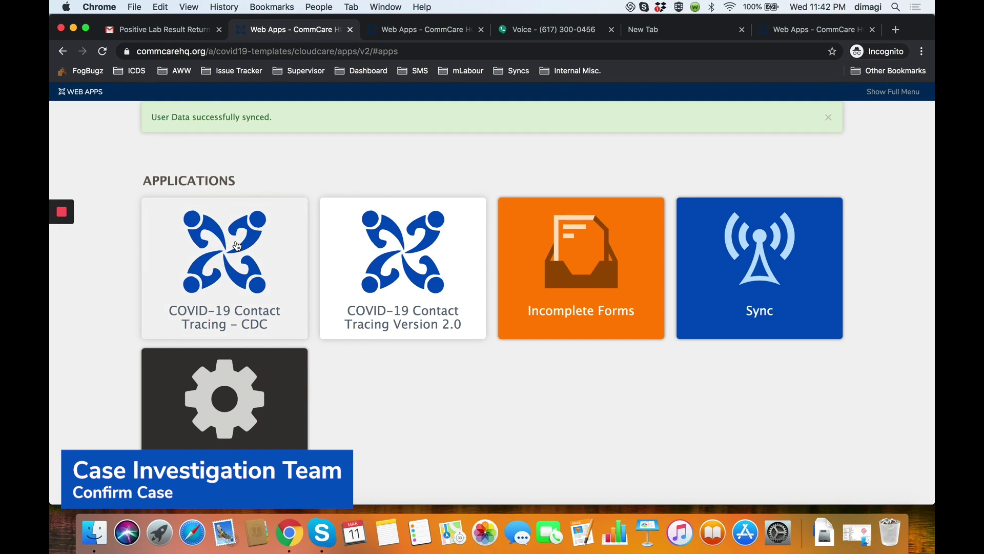
click(236, 245)
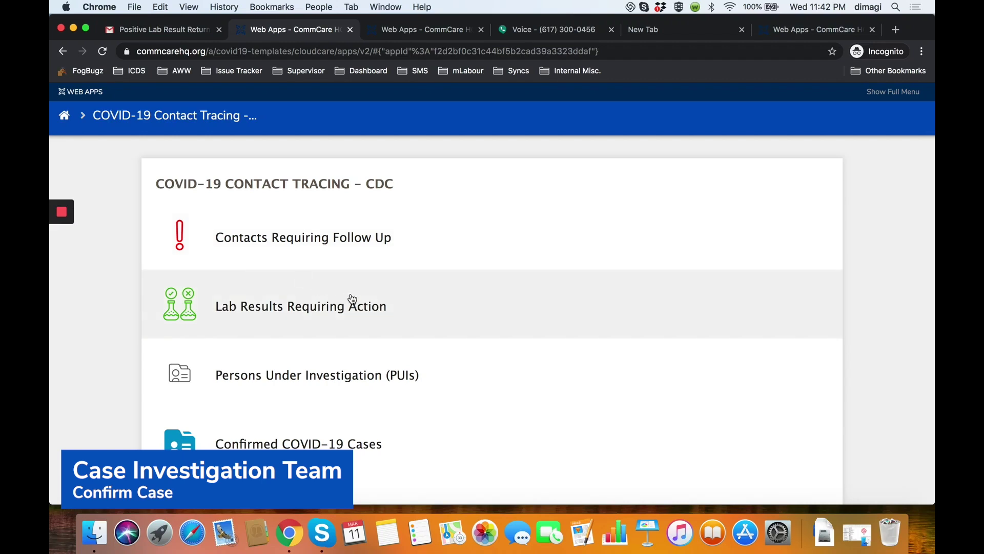
scroll(399, 304, down, 3)
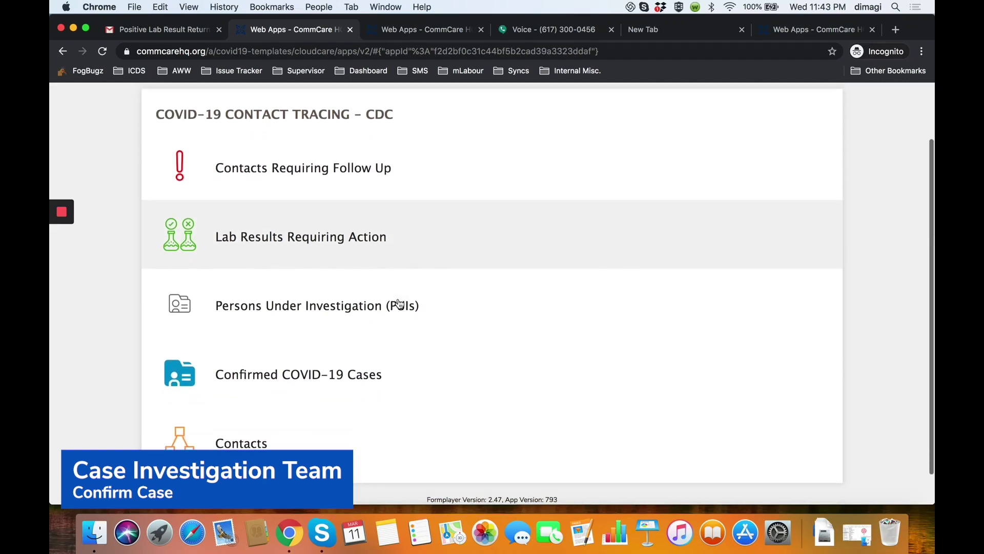
Open the patient's entry under Lab Results Requiring Action and continue to her forms.
click(333, 243)
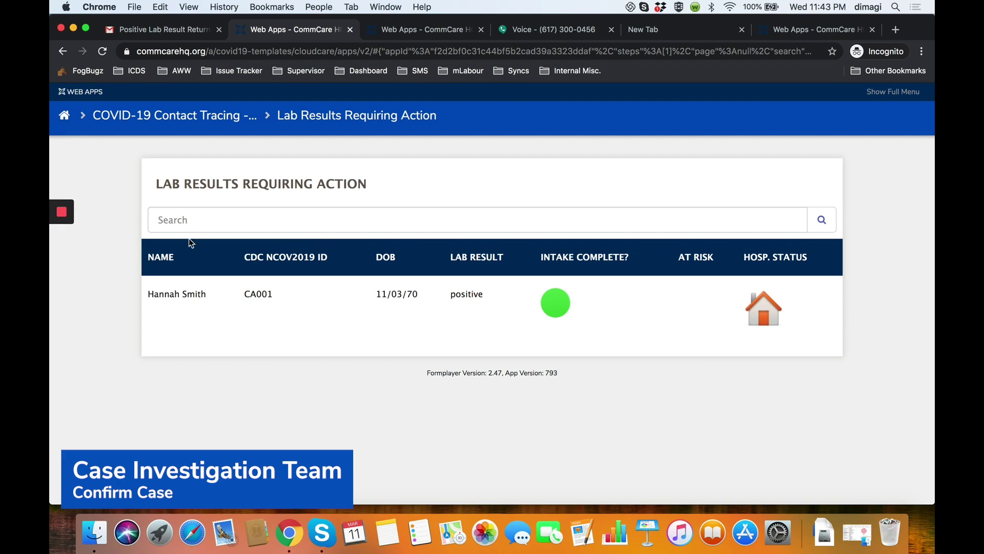
click(463, 296)
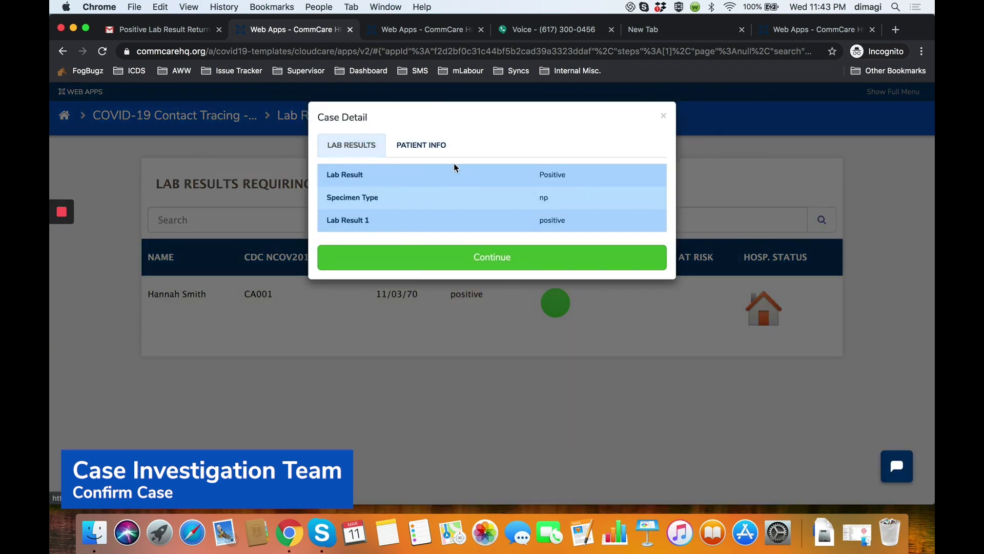
click(507, 260)
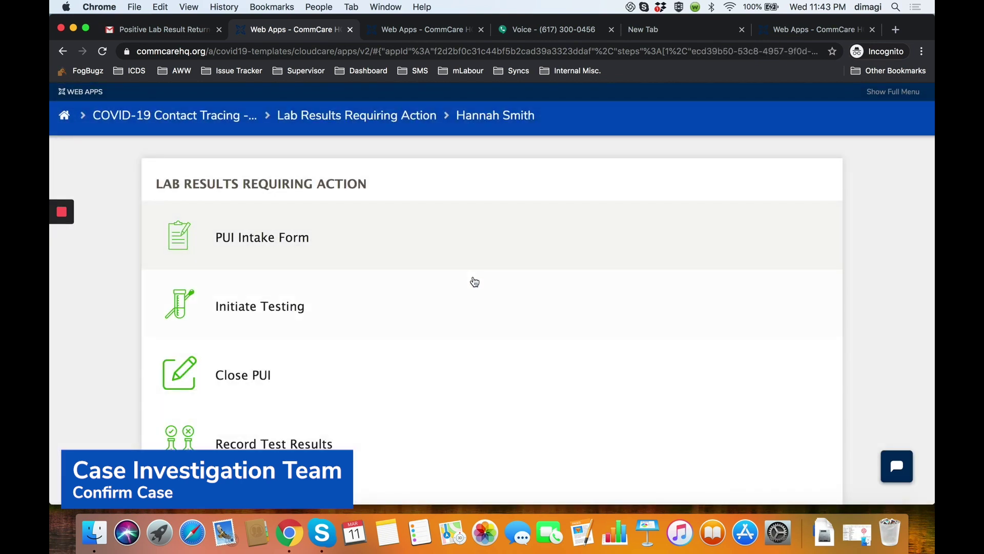
In Convert to Confirmed Case, answer Yes to making the patient a confirmed case.
scroll(476, 283, down, 2)
click(314, 414)
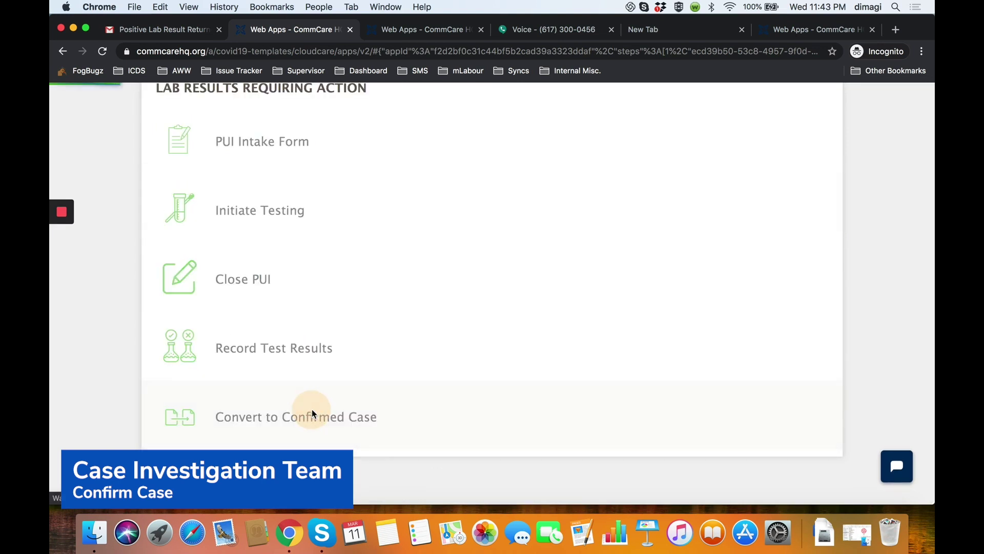
scroll(326, 403, down, 6)
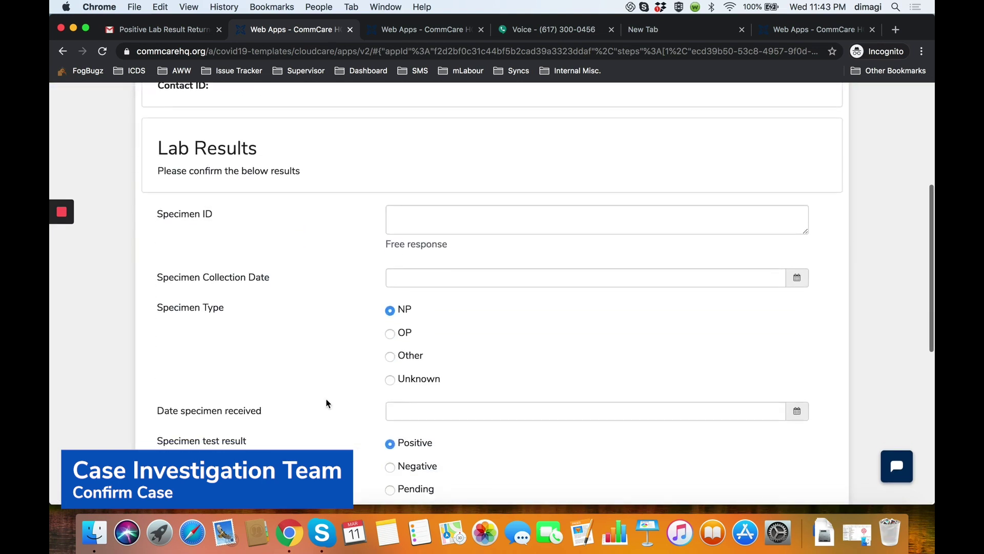
scroll(347, 432, down, 4)
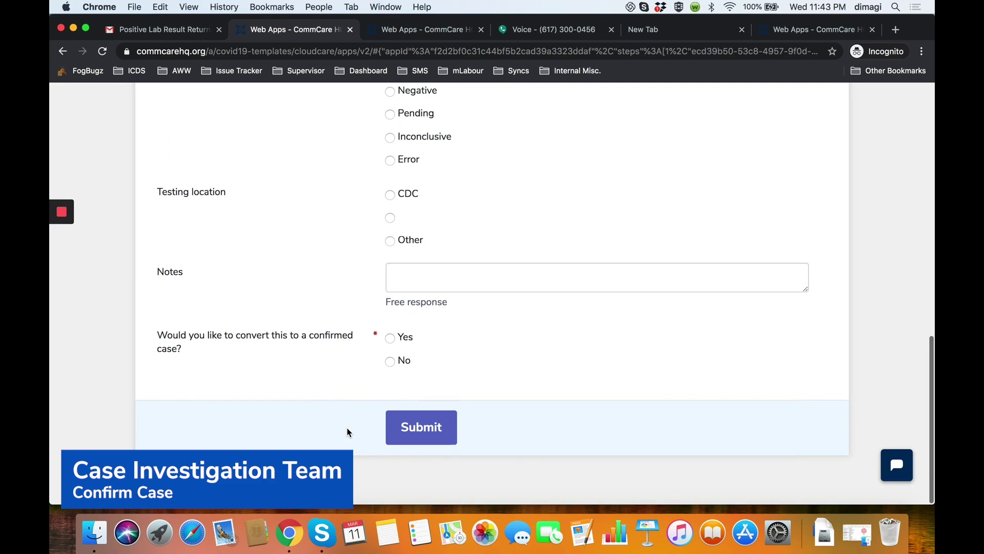
click(390, 339)
scroll(531, 364, down, 2)
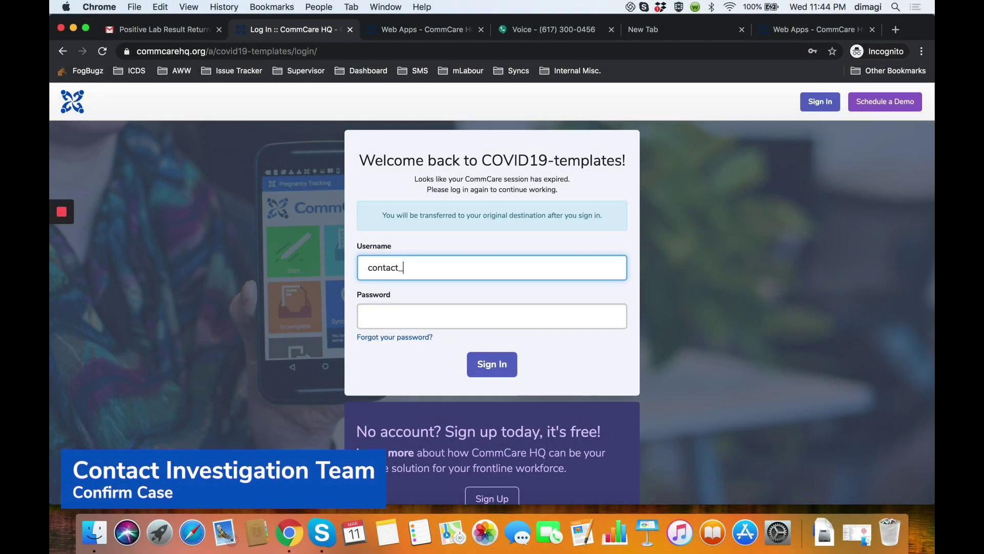
Enter the contact investigation team's username and password, sync, and open COVID-19 Contact Tracing - CDC.
text(invest_team)
click(407, 314)
text(123)
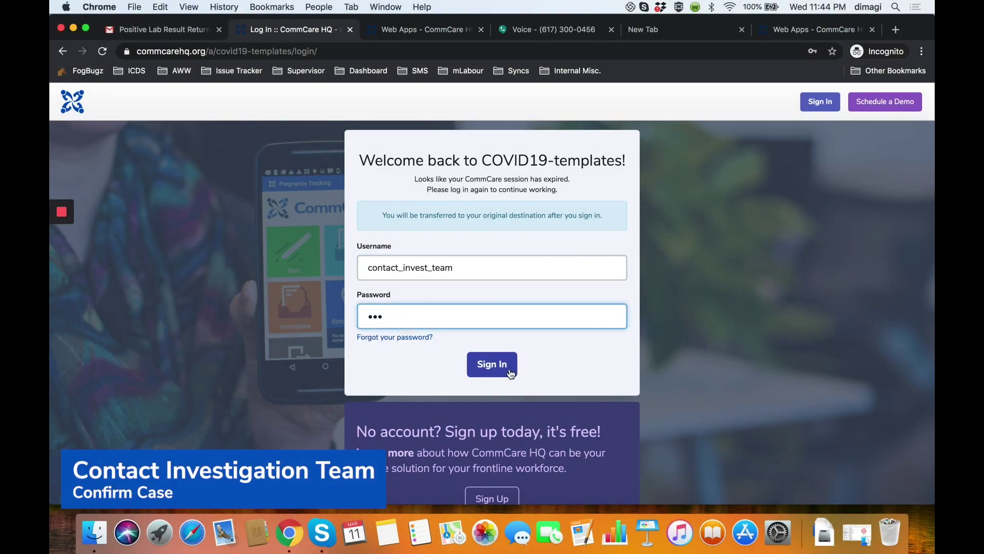
click(510, 372)
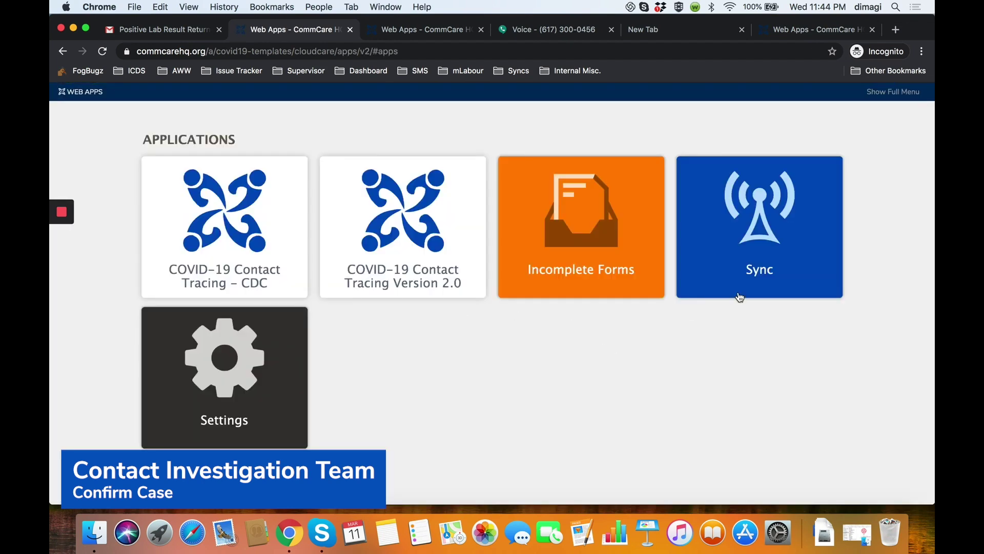
click(754, 284)
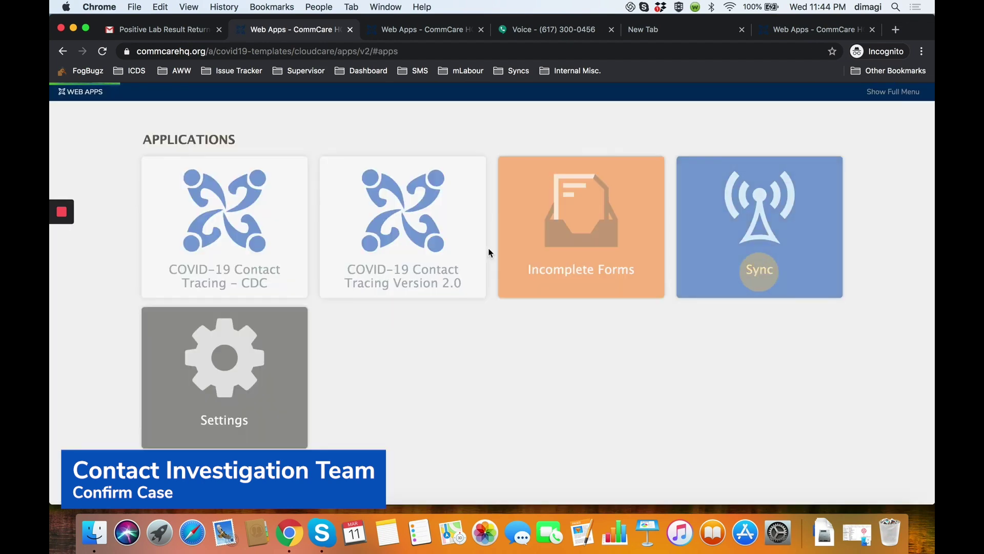
click(282, 249)
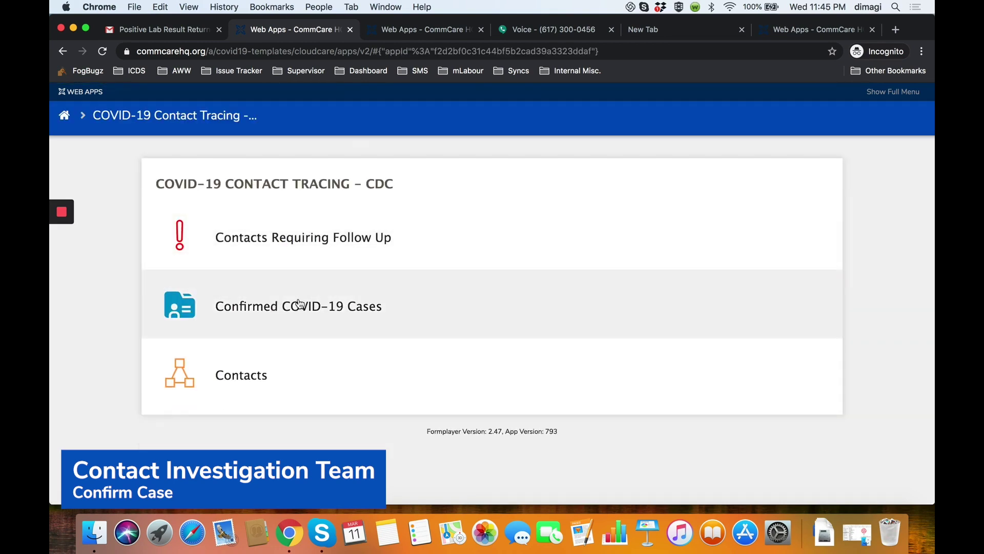
Search Confirmed COVID-19 Cases for the patient, review her Lab Results tab, and open Contact Tracing.
click(300, 306)
click(275, 220)
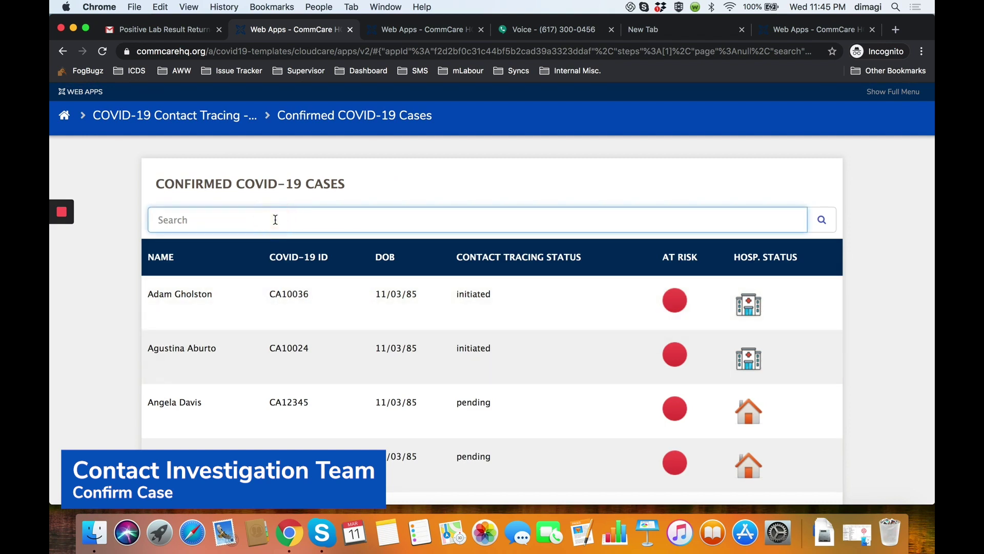
text(hannah)
key(Return)
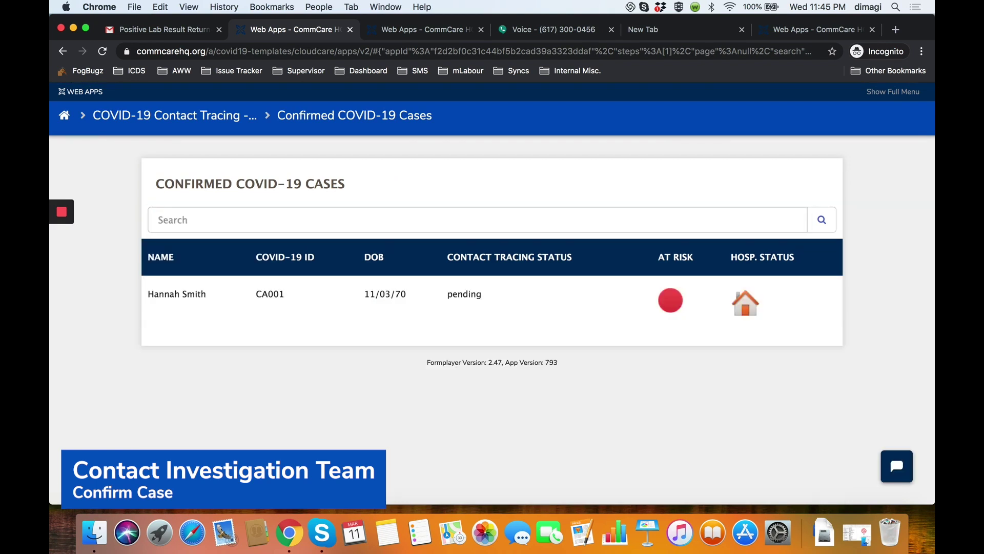
click(269, 290)
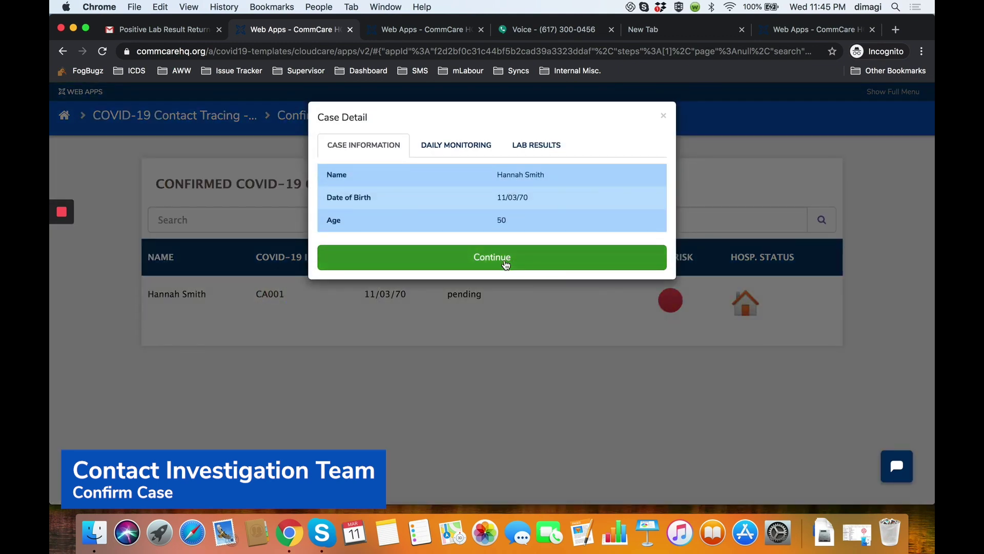
click(536, 149)
click(502, 231)
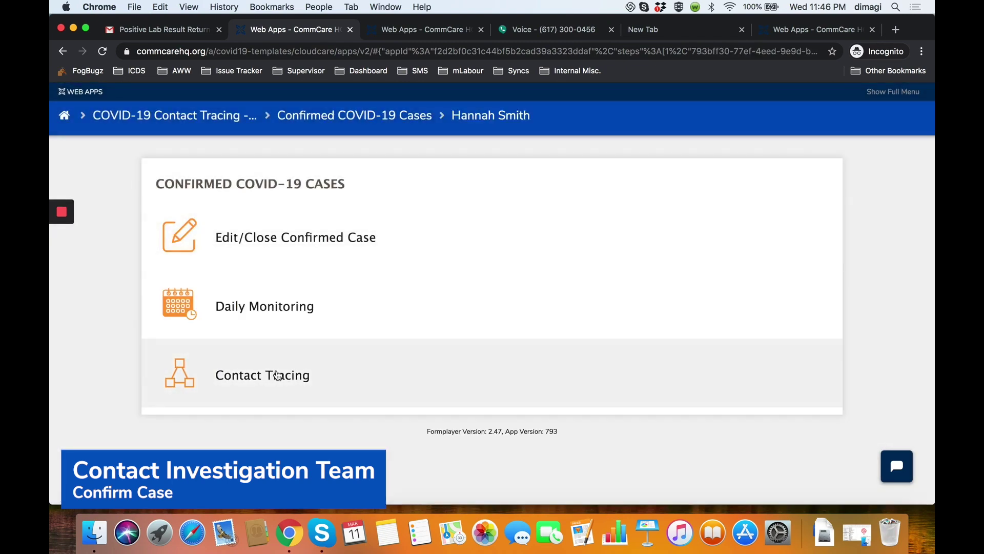
click(278, 375)
Set the symptom onset date to 03/08/2020 using the calendar.
scroll(453, 328, down, 2)
scroll(224, 435, down, 7)
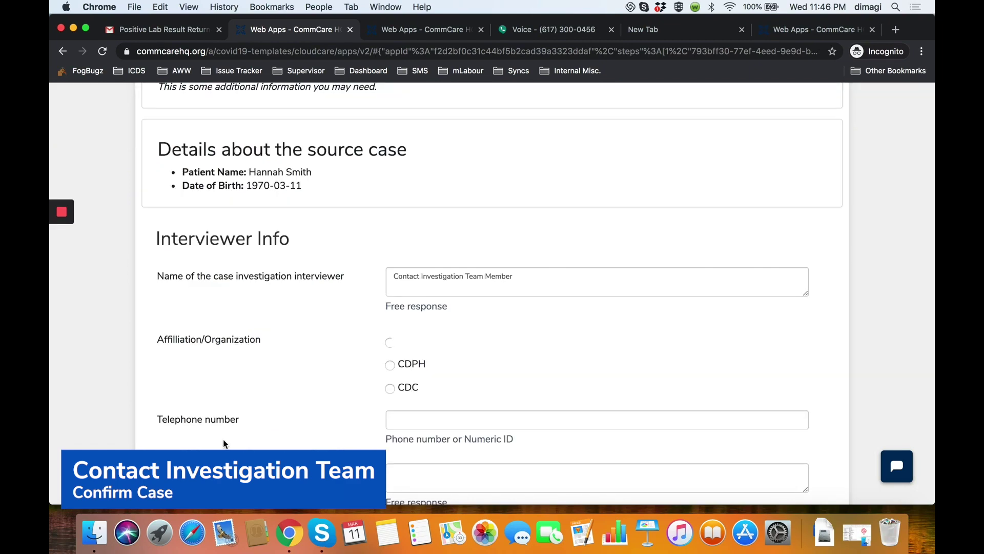
scroll(224, 444, down, 7)
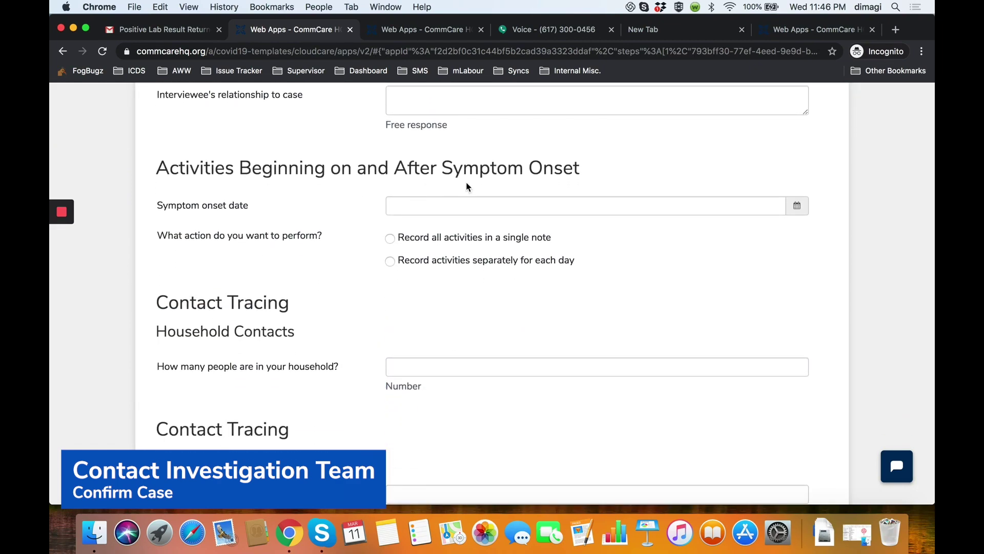
click(452, 206)
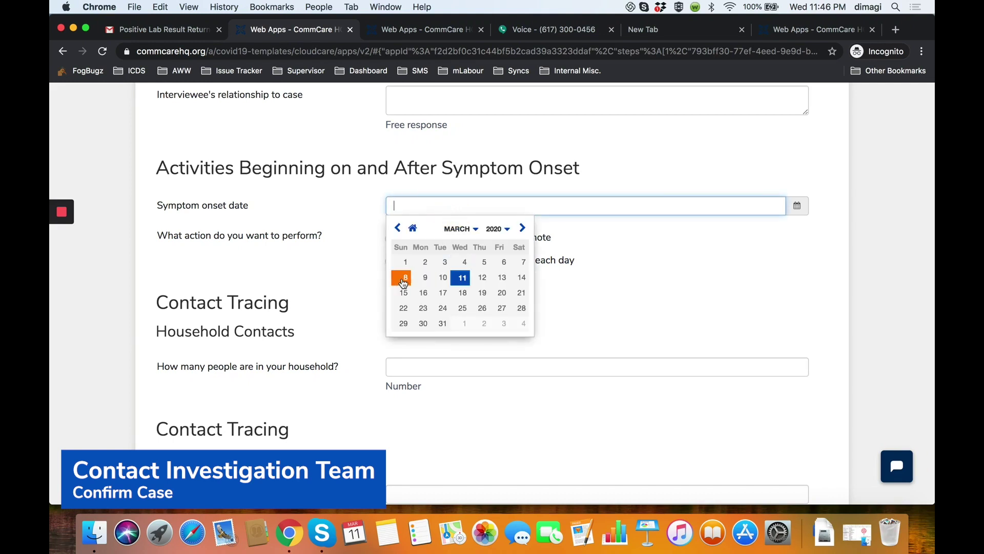
click(403, 279)
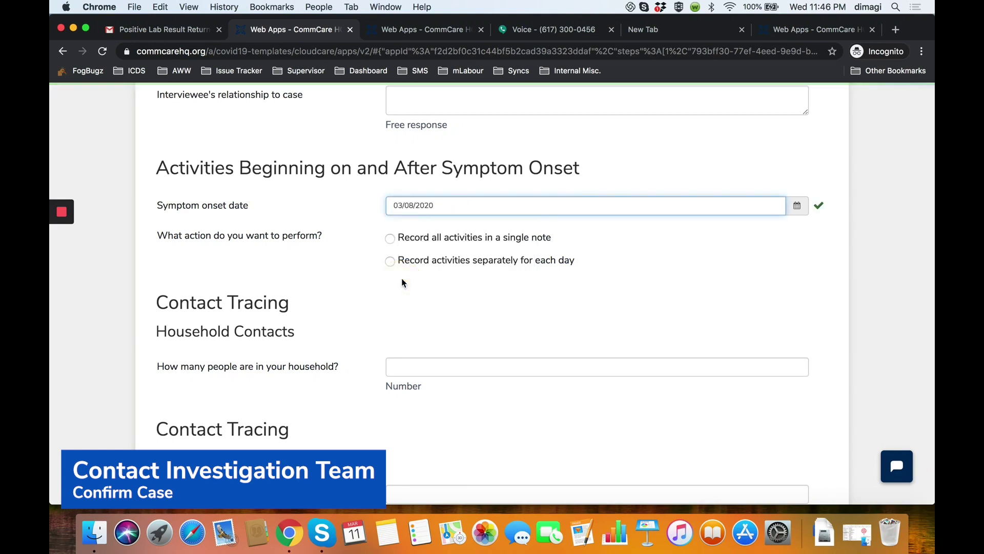
Choose to record activities separately for each day instead of in one note.
click(459, 243)
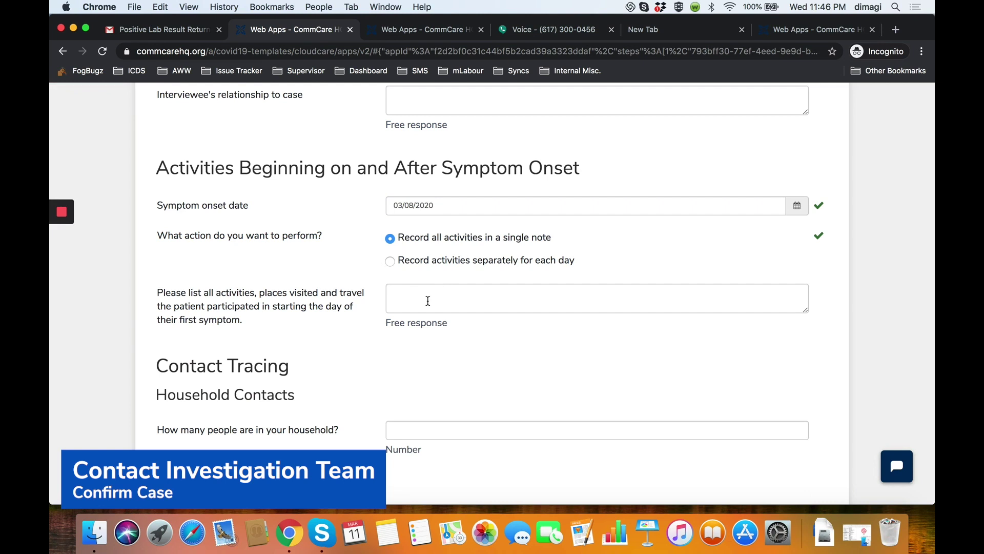
click(389, 262)
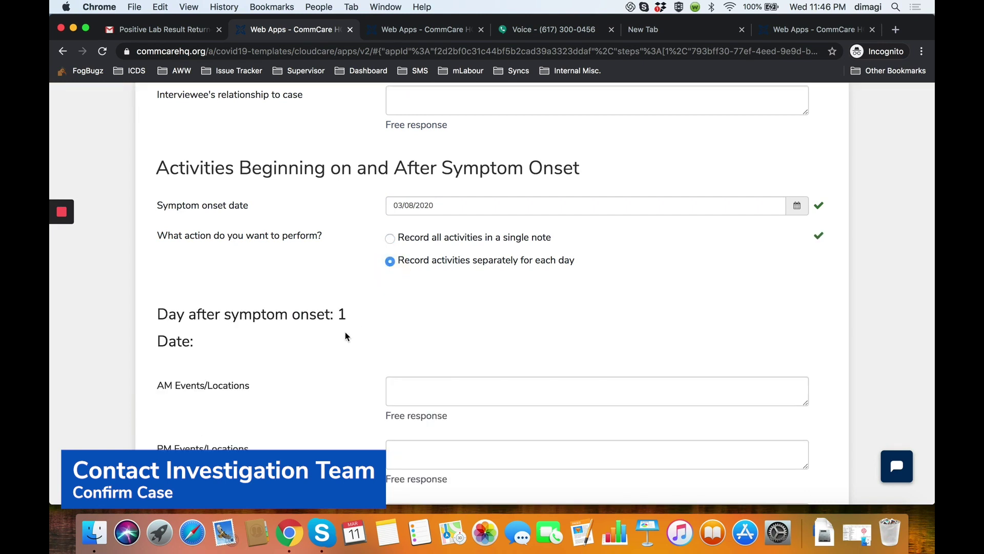
scroll(424, 380, down, 3)
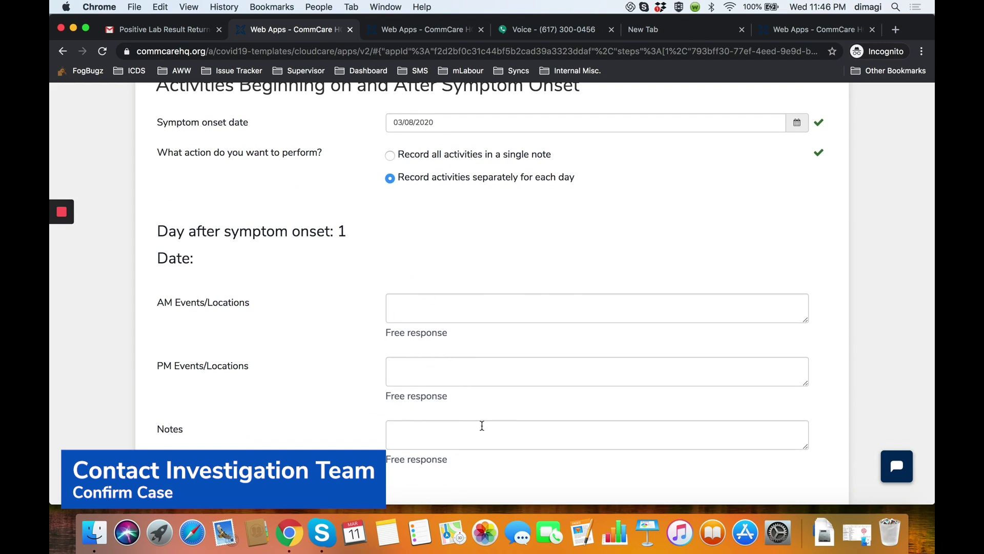
scroll(418, 303, down, 20)
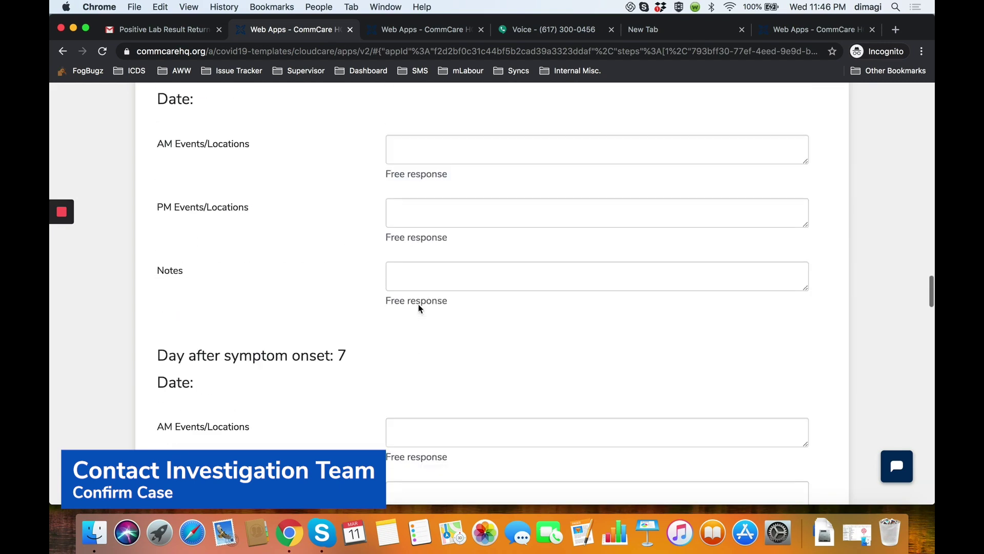
scroll(418, 305, down, 20)
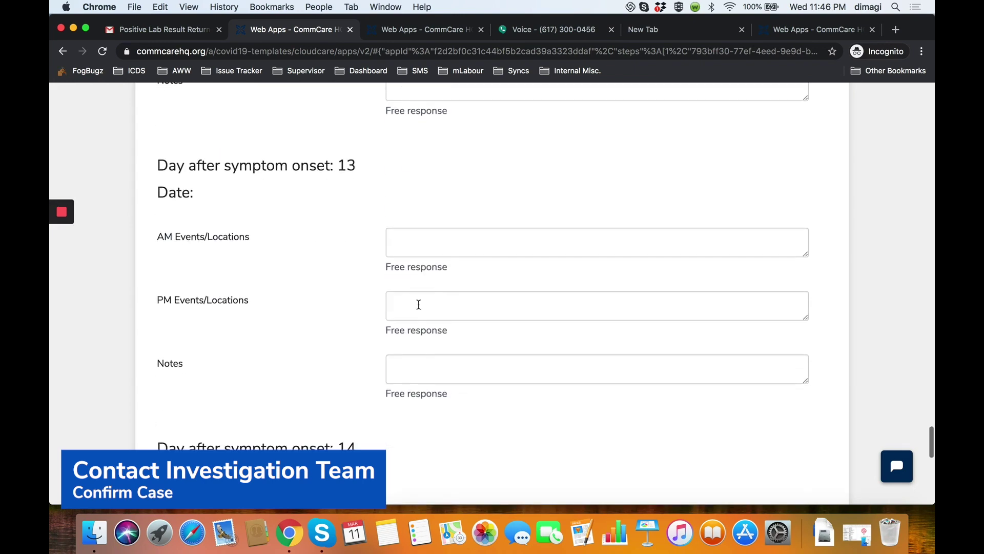
scroll(418, 305, down, 2)
Enter the household count, adding a Household Contact 1 section.
click(428, 216)
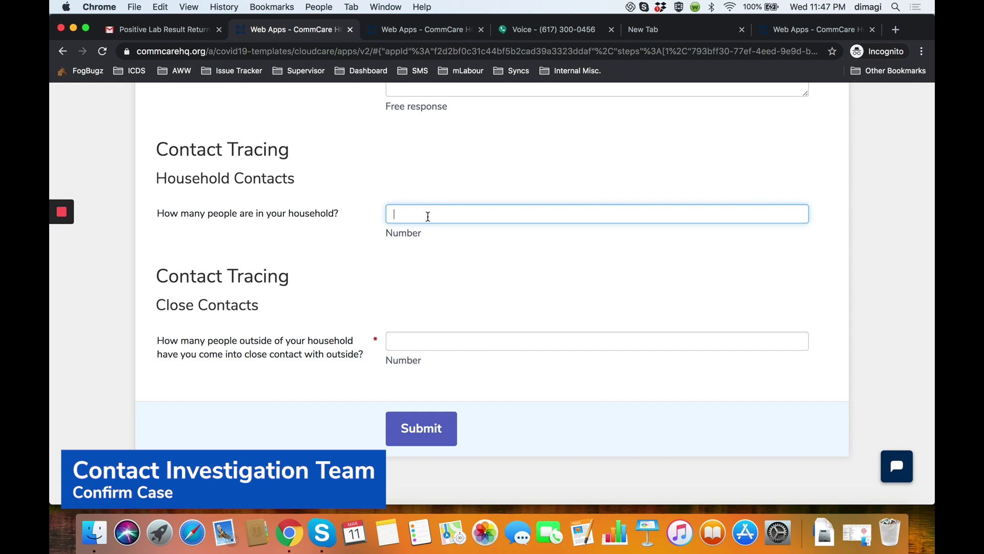
click(337, 232)
scroll(468, 291, down, 1)
scroll(469, 291, down, 3)
scroll(446, 282, down, 1)
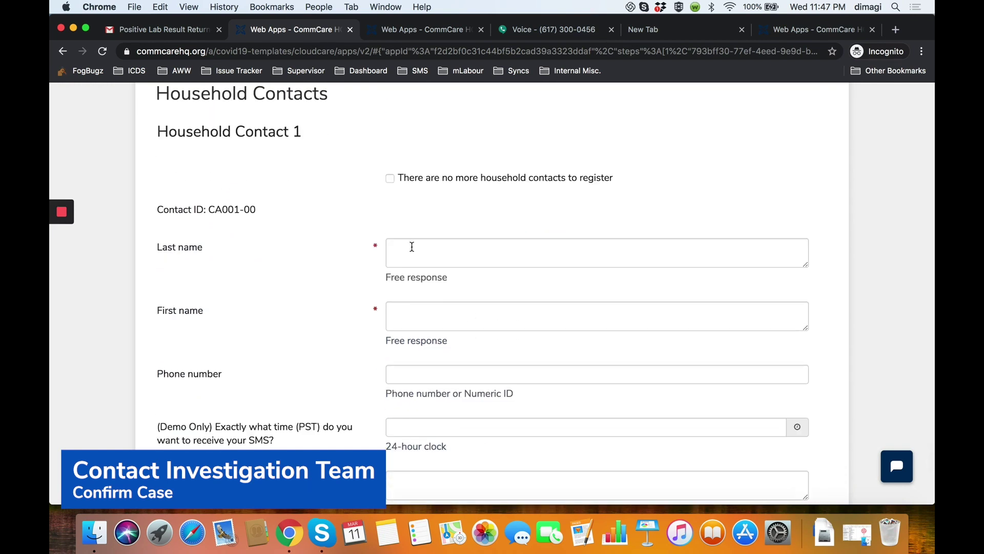
Fill in the household contact's last name, first name and pasted phone number.
click(413, 249)
scroll(384, 277, down, 1)
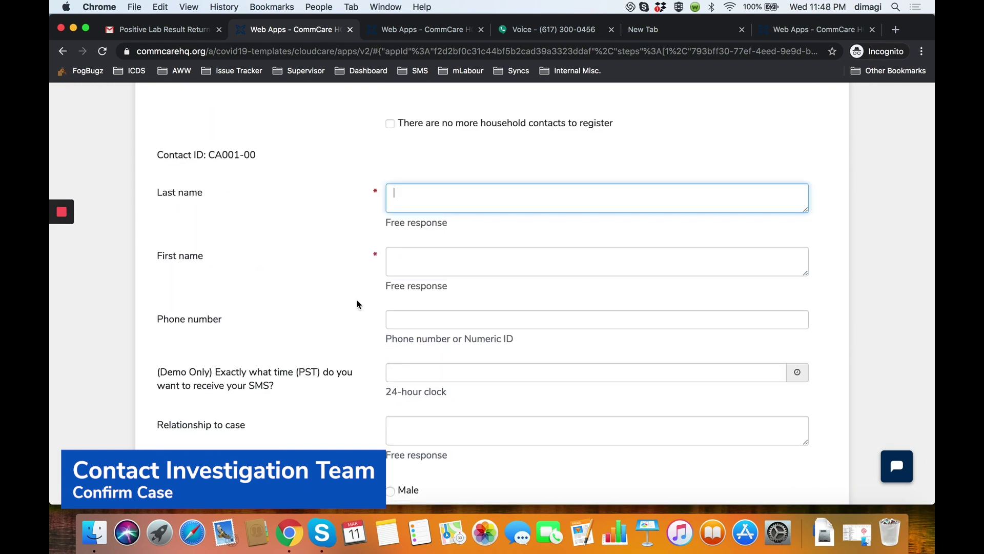
click(423, 273)
text(Anna)
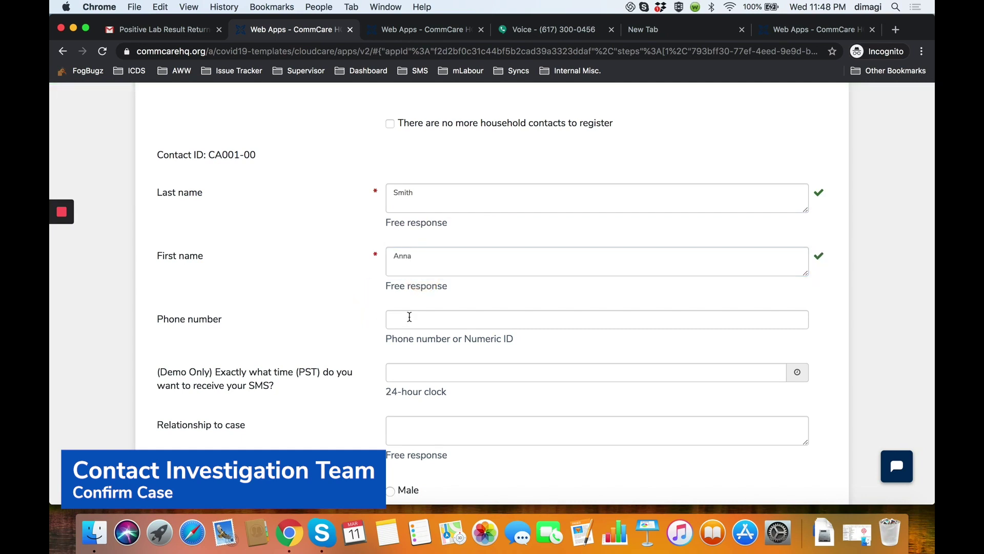
click(432, 321)
scroll(432, 269, down, 1)
key(super+v)
click(347, 284)
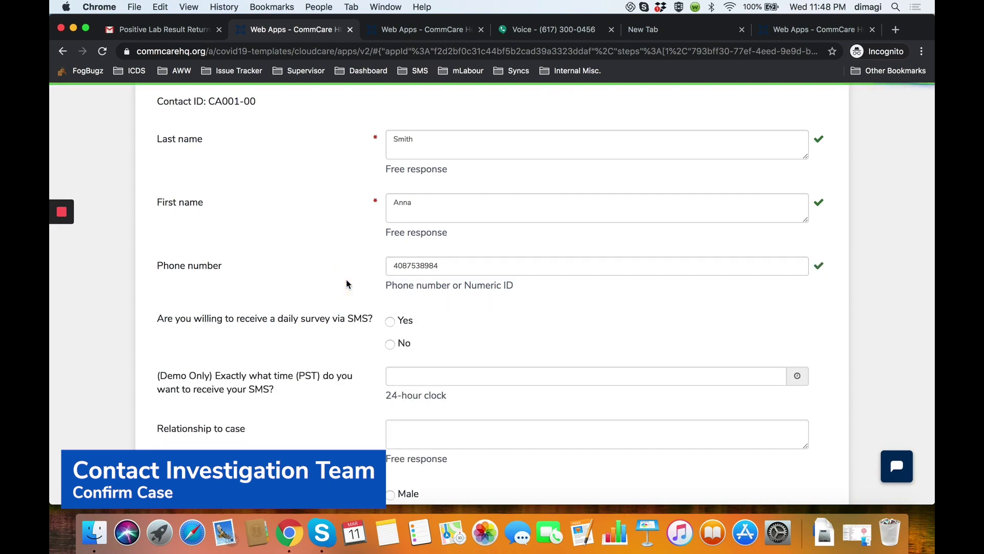
Opt the contact into daily SMS at 7:00am - 9:00am with demo time 23:50.
scroll(347, 283, down, 2)
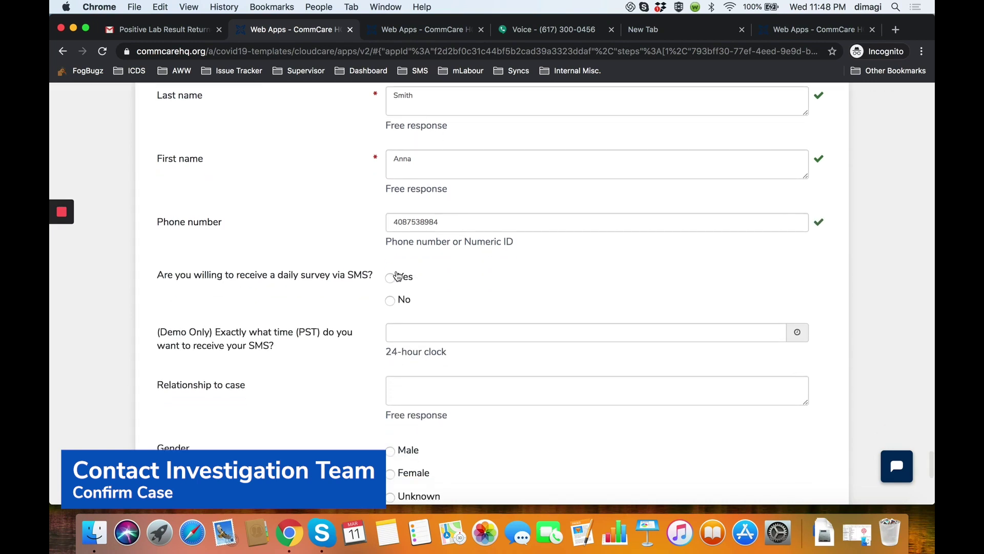
click(391, 277)
scroll(391, 280, down, 2)
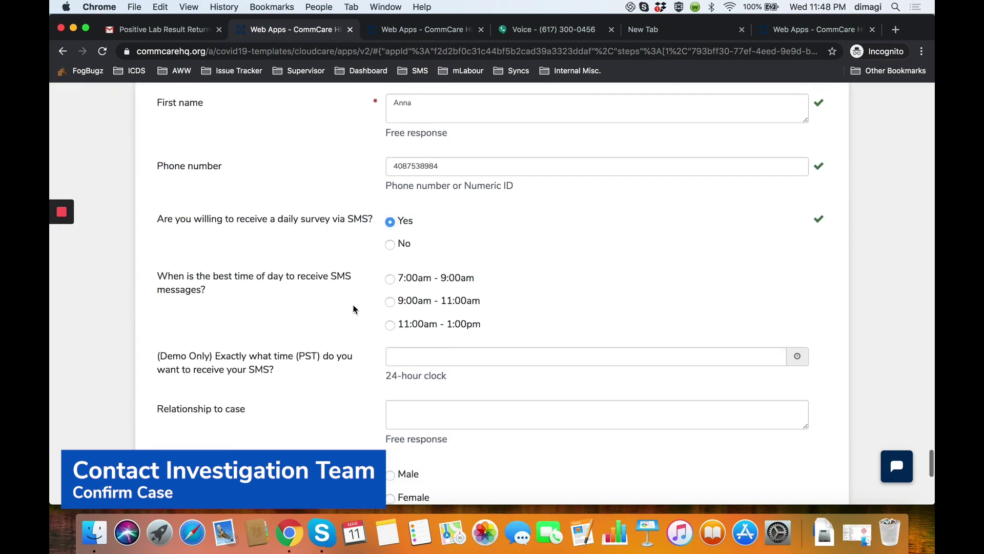
click(390, 279)
scroll(331, 300, down, 2)
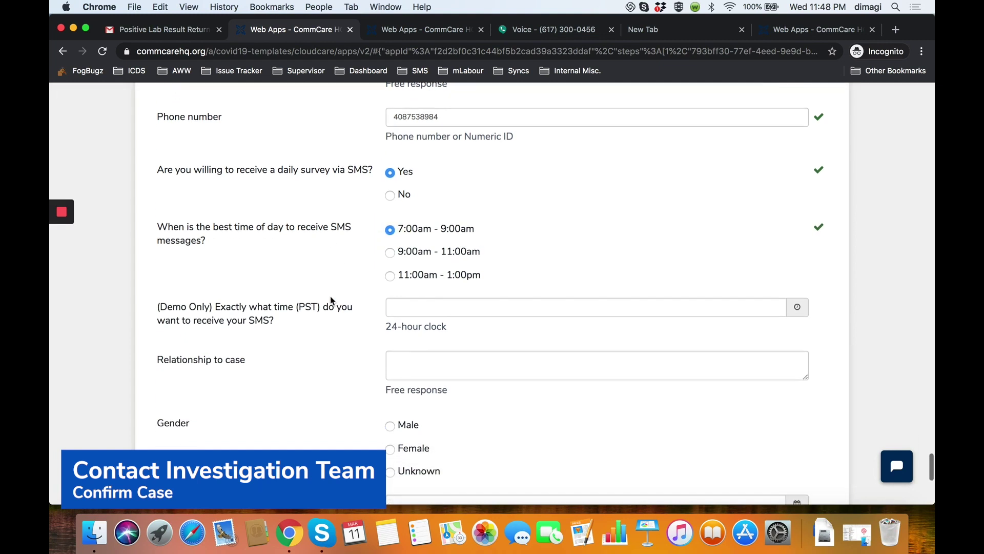
scroll(330, 296, down, 1)
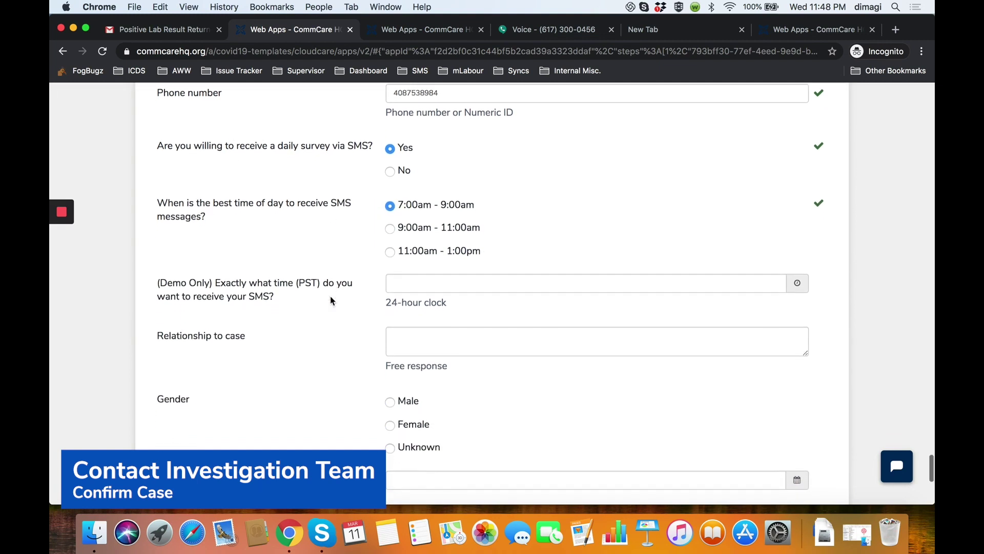
click(419, 281)
text(23:0)
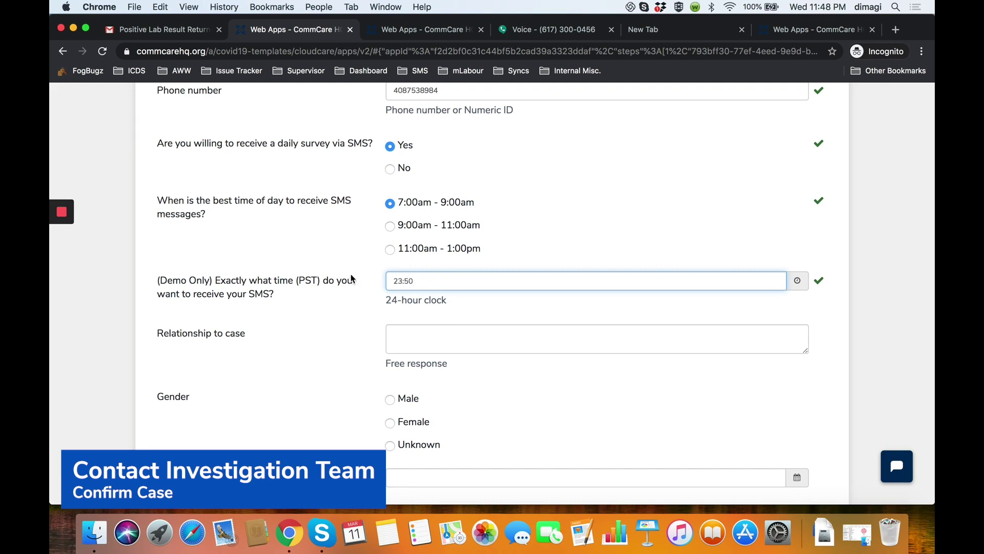
Confirm the SMS time and enter 'Mother' as the relationship to case.
click(333, 299)
scroll(389, 307, down, 3)
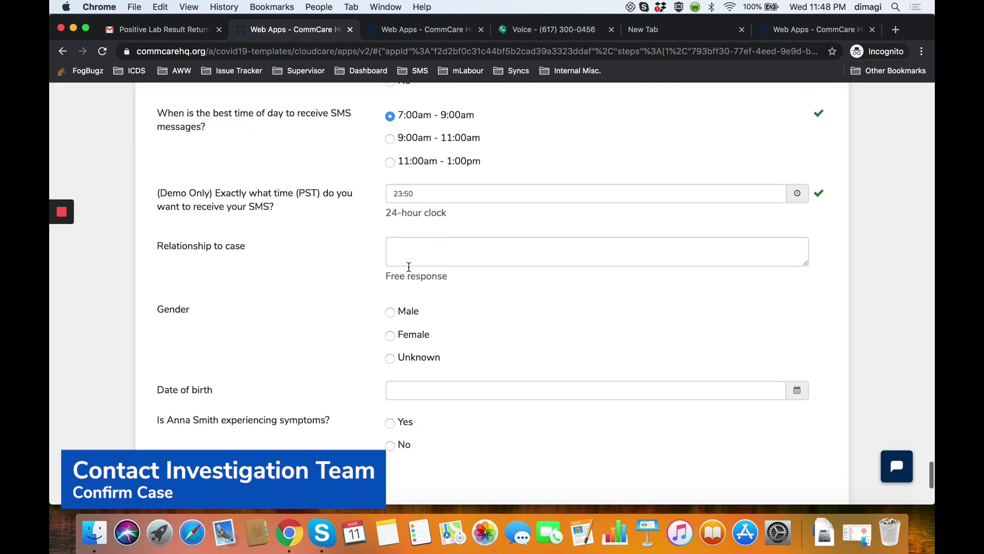
click(427, 248)
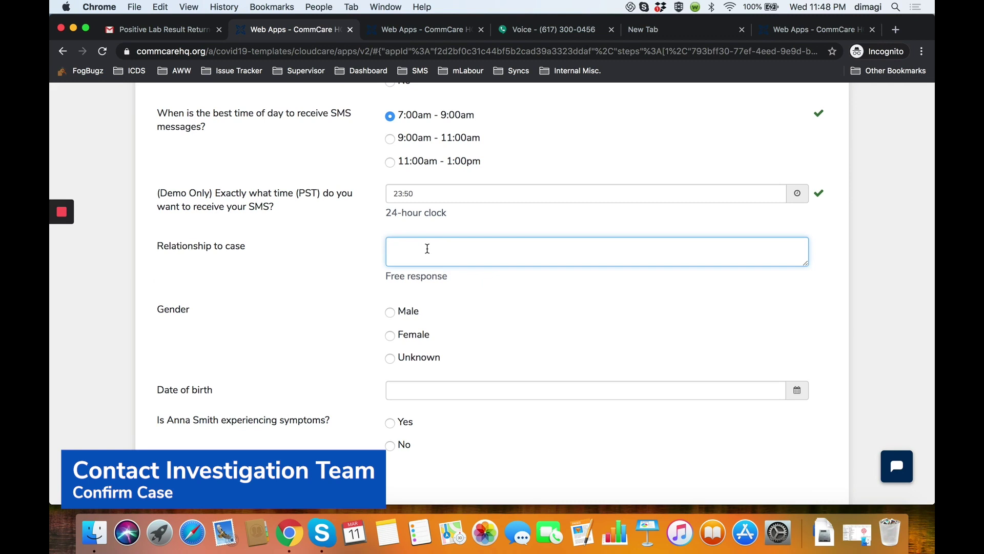
text(Mother)
click(349, 288)
Mark the contact Female with no symptoms and 0 outside close contacts, then submit.
scroll(410, 284, down, 3)
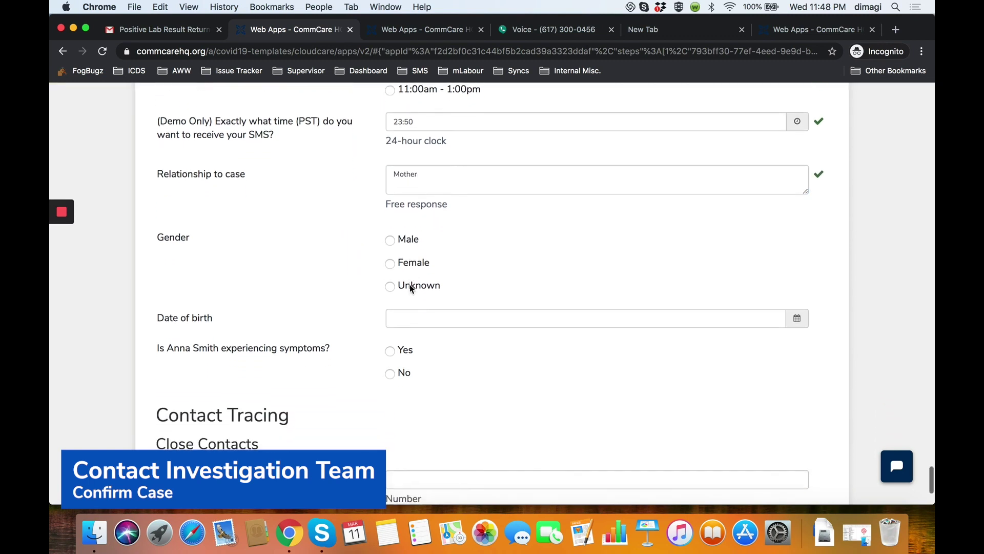
click(390, 262)
scroll(391, 286, down, 2)
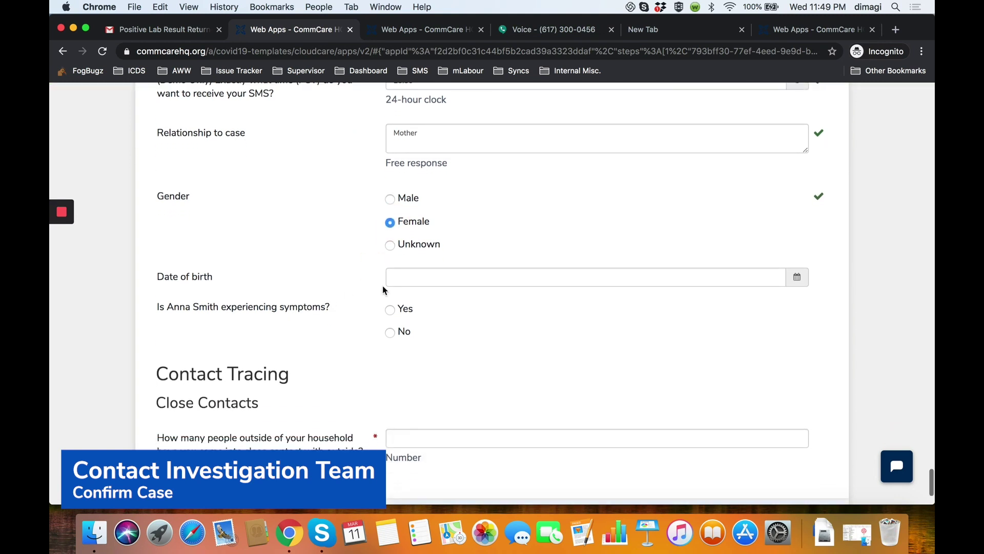
click(390, 333)
scroll(525, 333, down, 3)
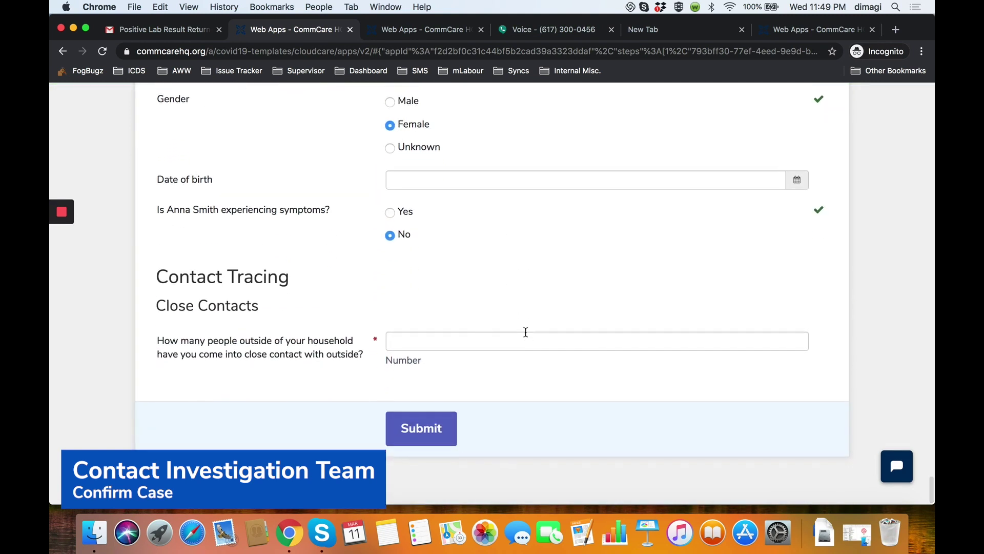
click(446, 338)
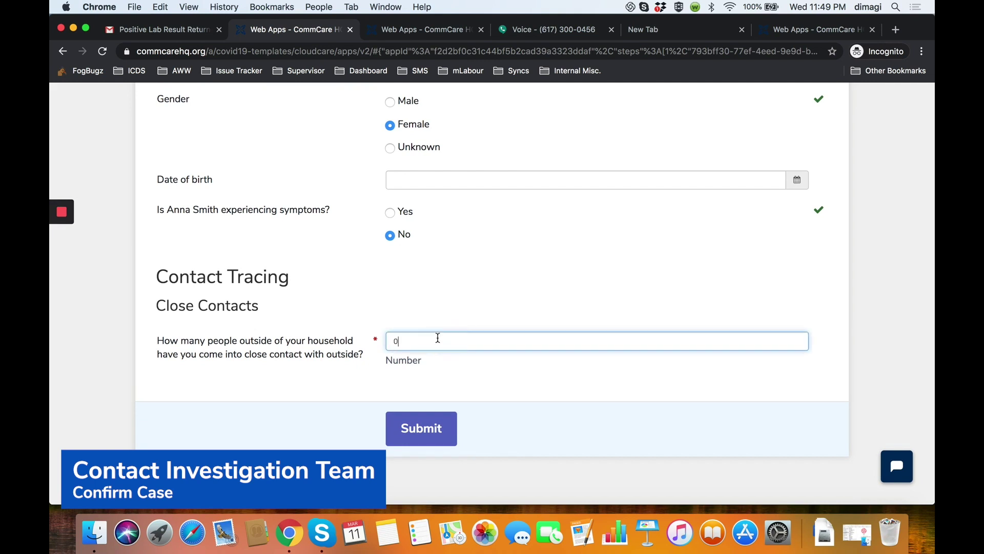
text(0)
click(325, 285)
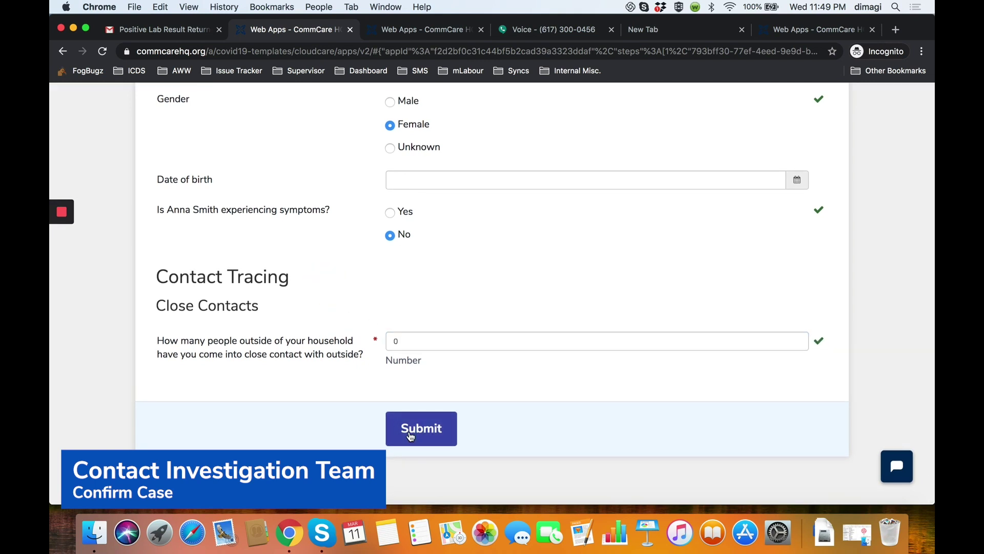
click(410, 434)
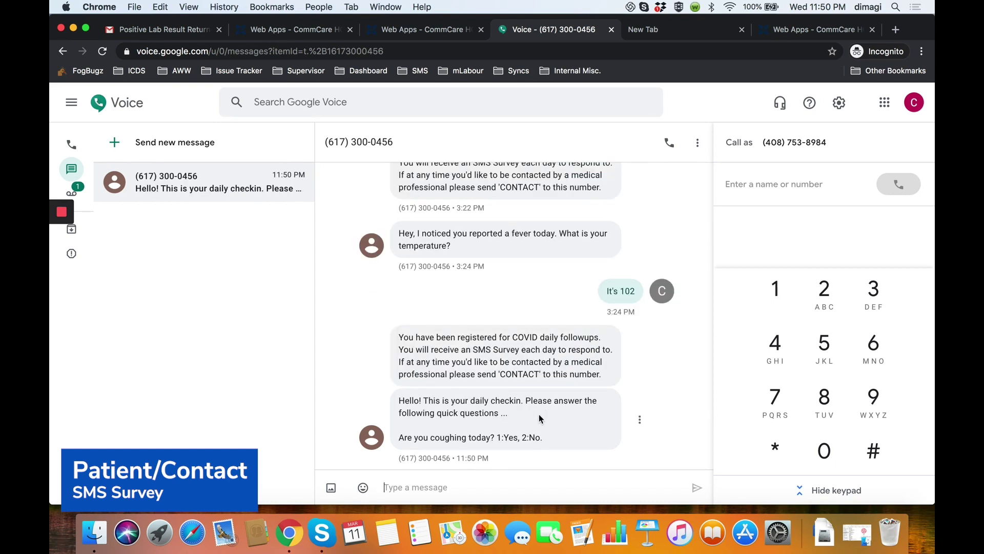
Reply 1 (Yes) to the coughing, fever and wants-contact survey questions.
click(558, 491)
text(1)
click(696, 490)
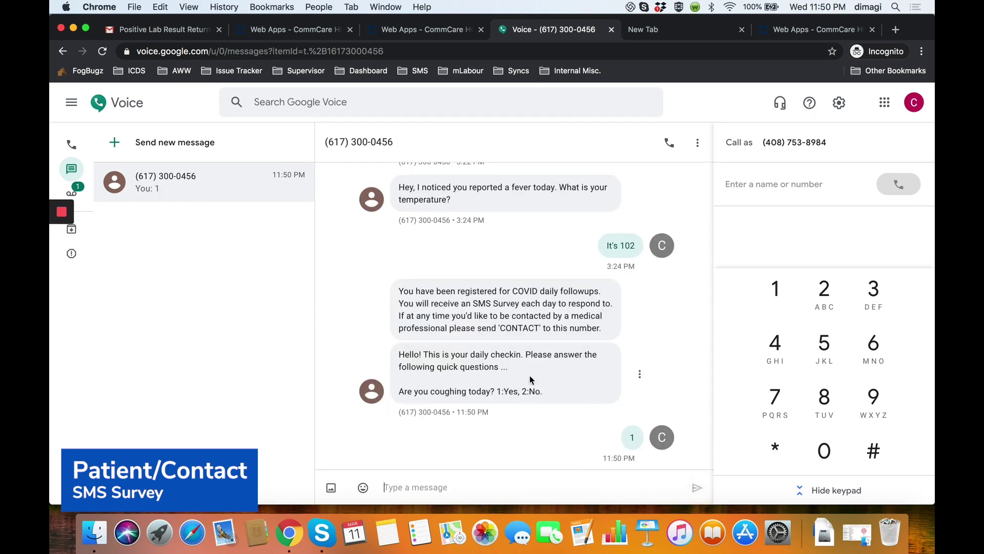
click(492, 470)
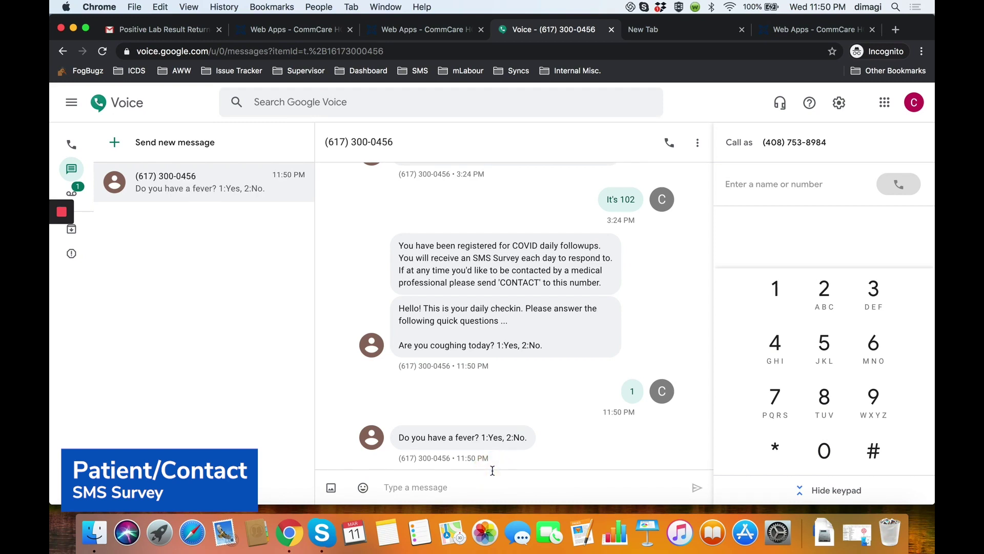
text(1)
click(697, 485)
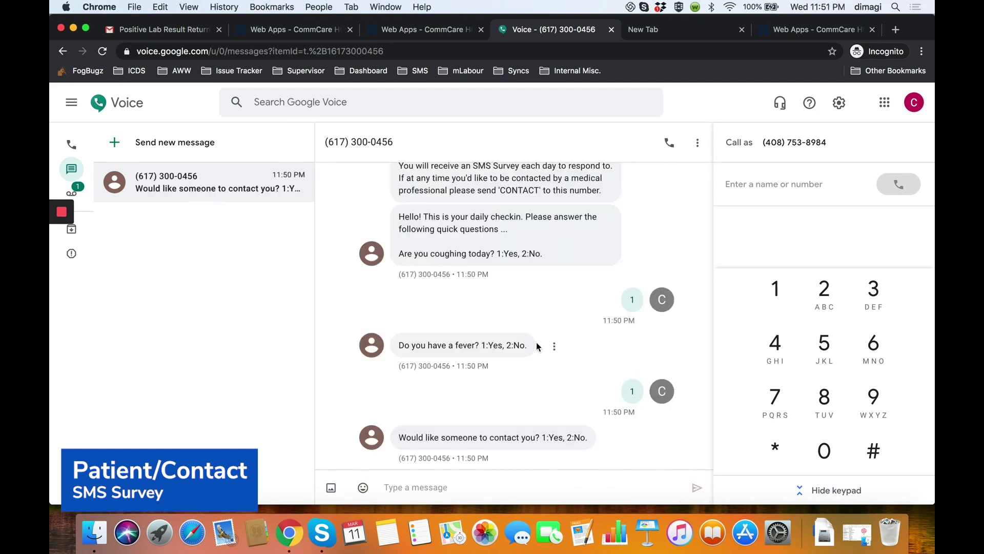
text(1)
click(696, 487)
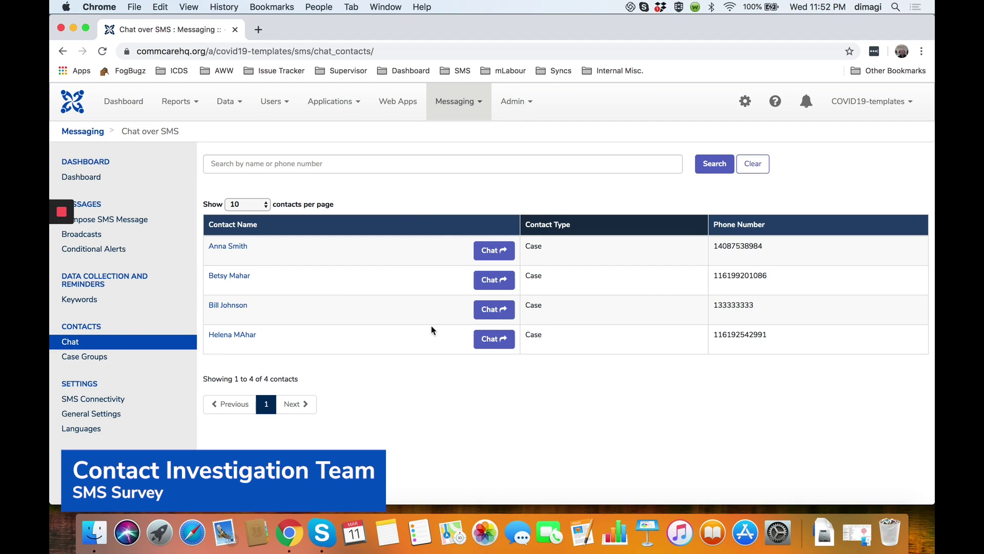
Send the contact a chat asking 'Hi there! I noticed you reported a fever a today. What is your temperature?'.
click(495, 251)
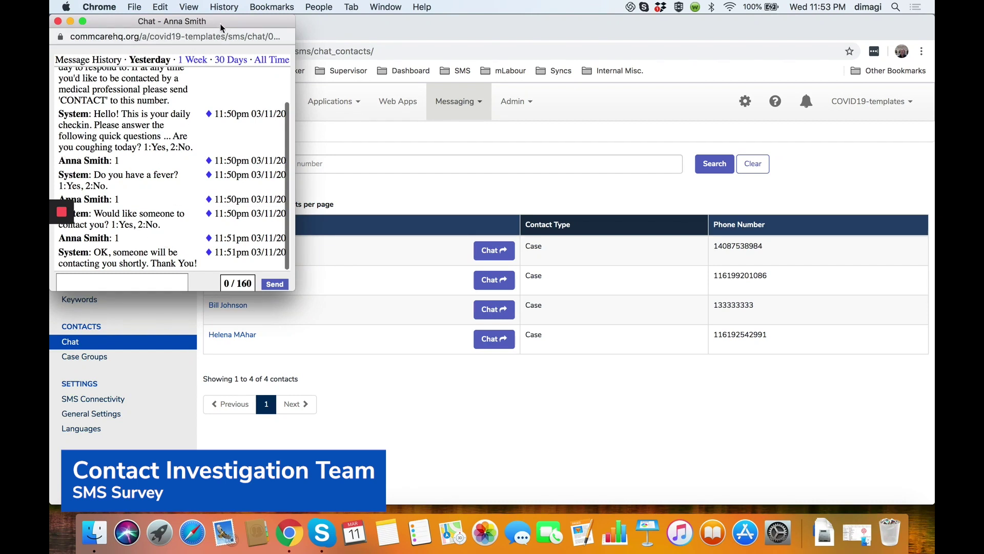
drag(221, 30, 322, 39)
click(222, 289)
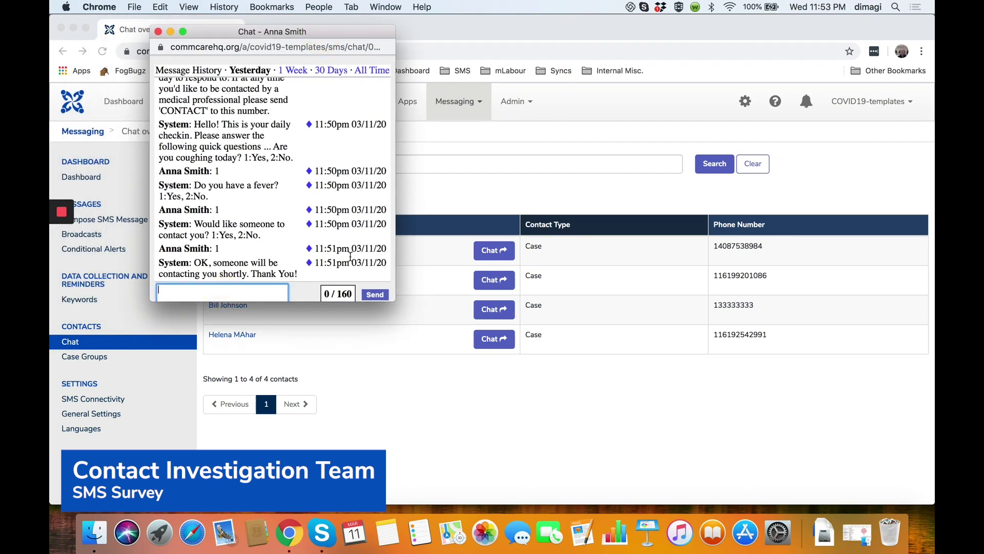
text(Hi there! I noticed you reported a fever a today. What is your temperature?)
click(379, 294)
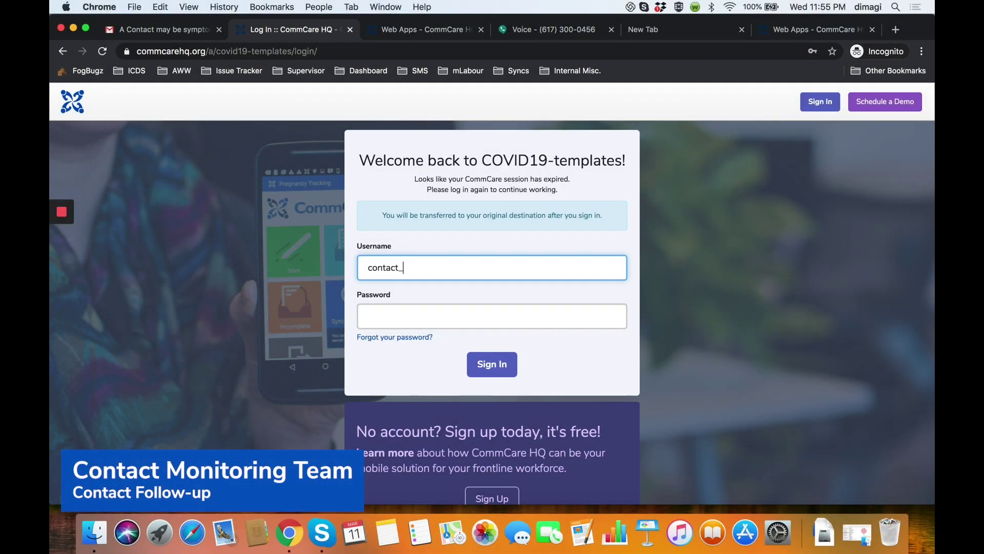
Sign in as contact_monitor_team with its password and sync the user data.
text(t_monitor_team)
key(Tab)
text(•••)
click(487, 364)
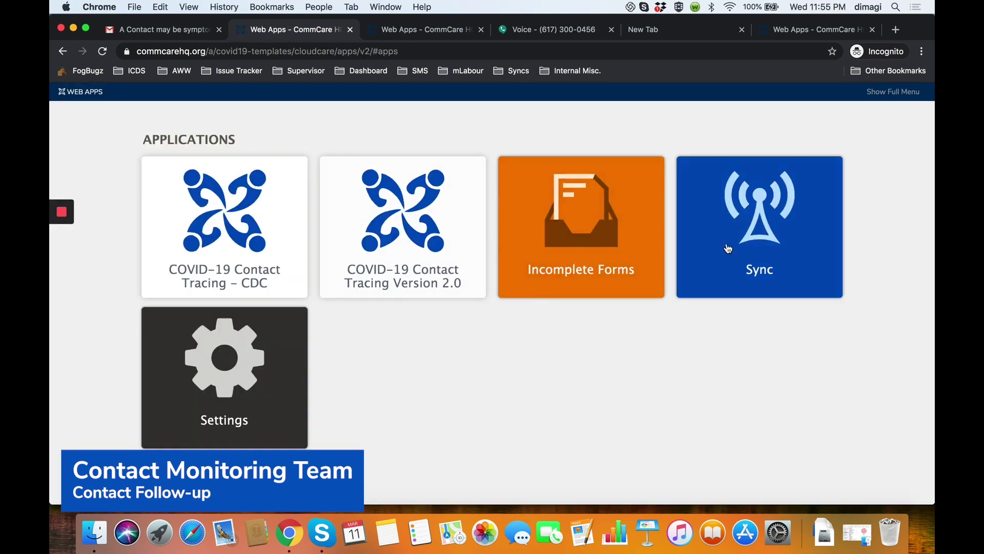
click(727, 246)
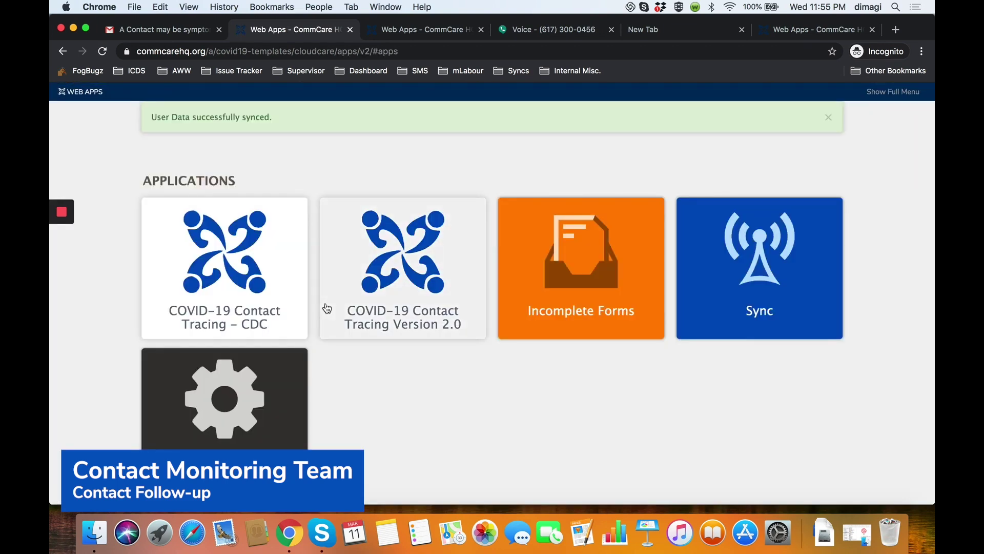
Pick the feverish contact under Contacts Requiring Follow Up and start Convert to PUI.
click(268, 289)
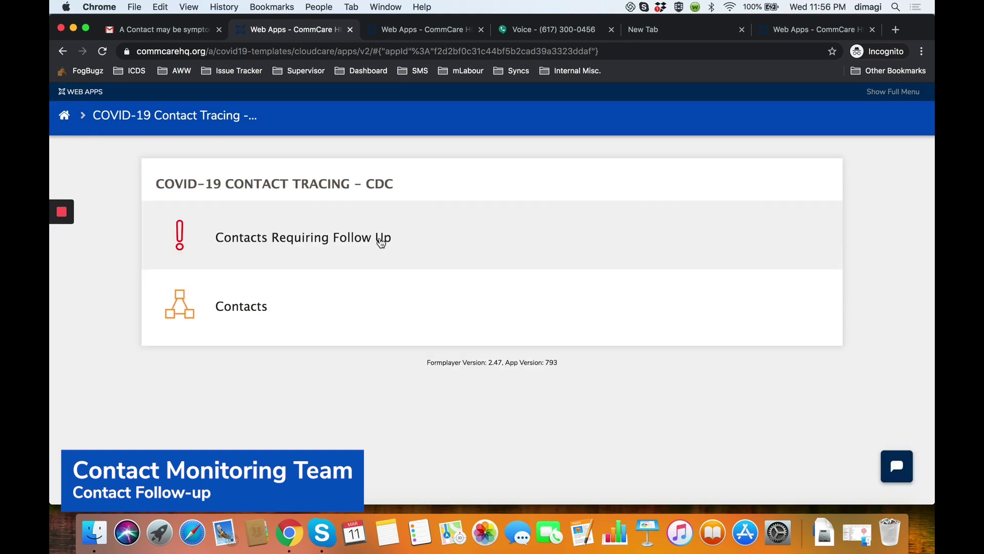
click(381, 240)
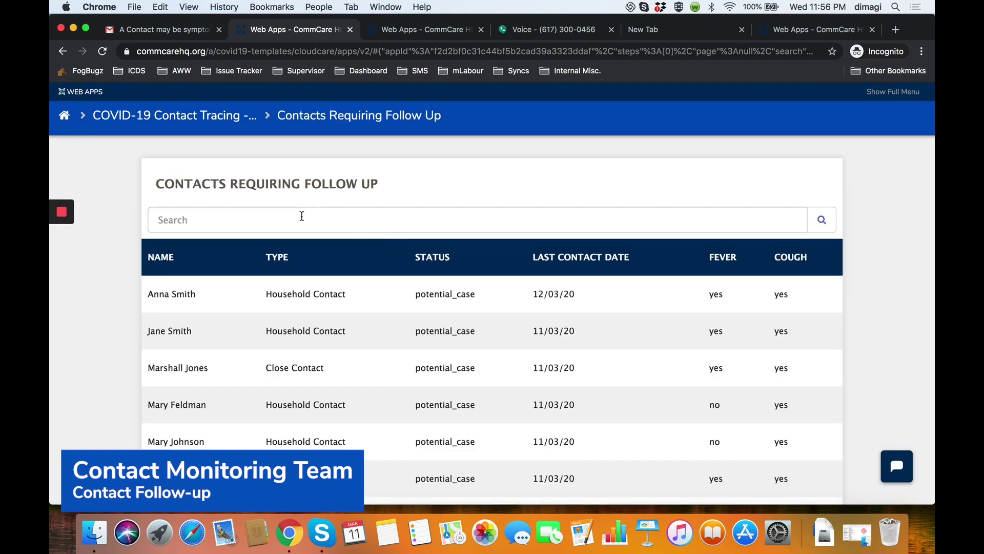
click(275, 291)
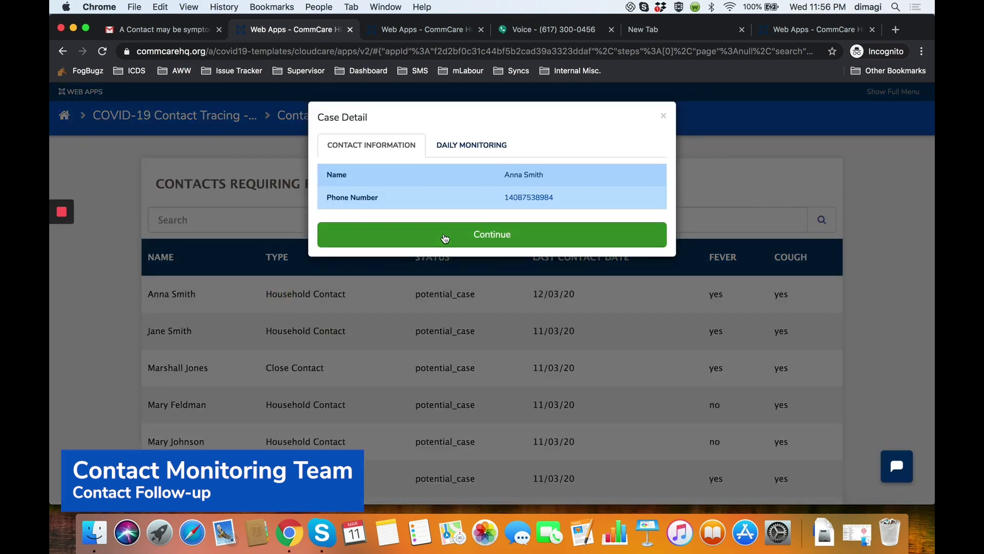
click(445, 237)
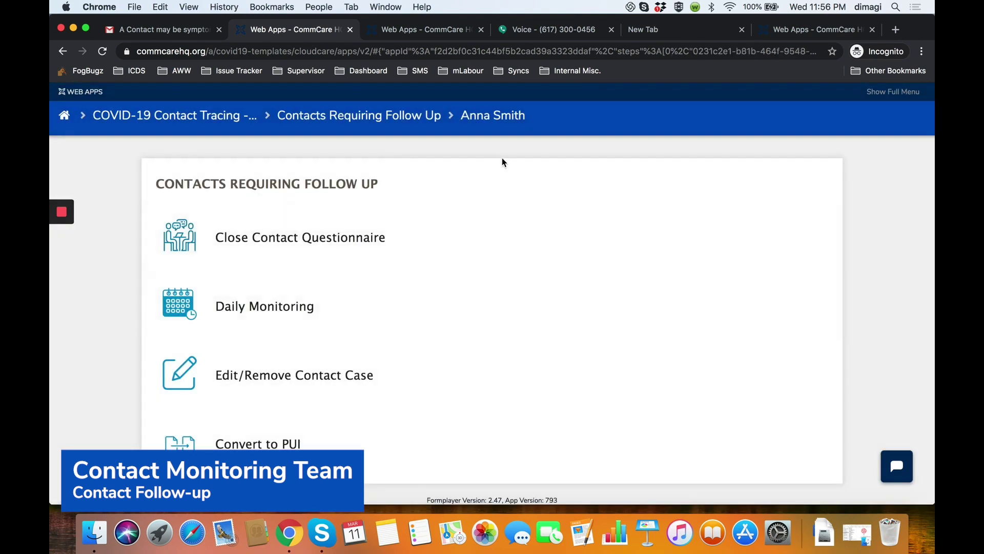
click(287, 443)
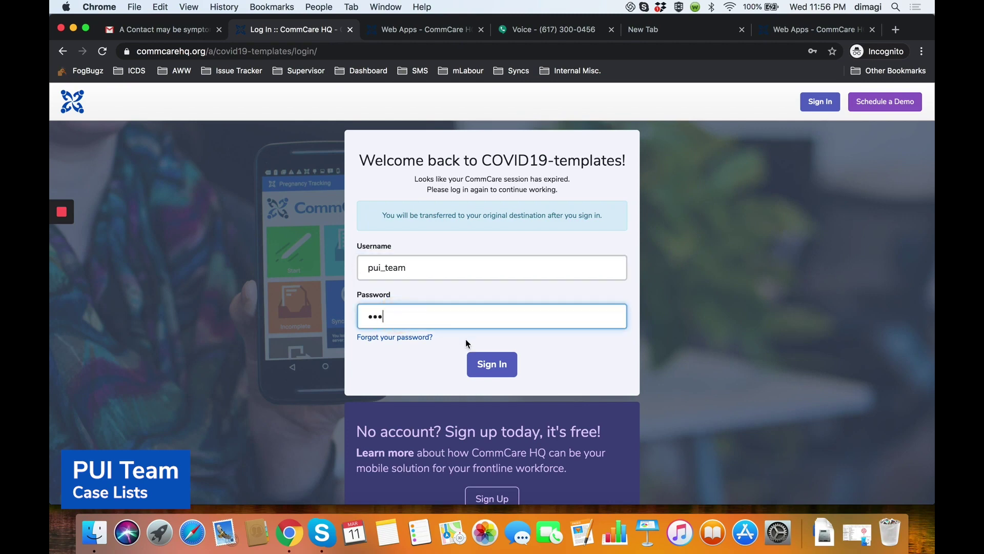
Sign in as the PUI team, sync, and search the PUI list for the converted contact.
click(475, 355)
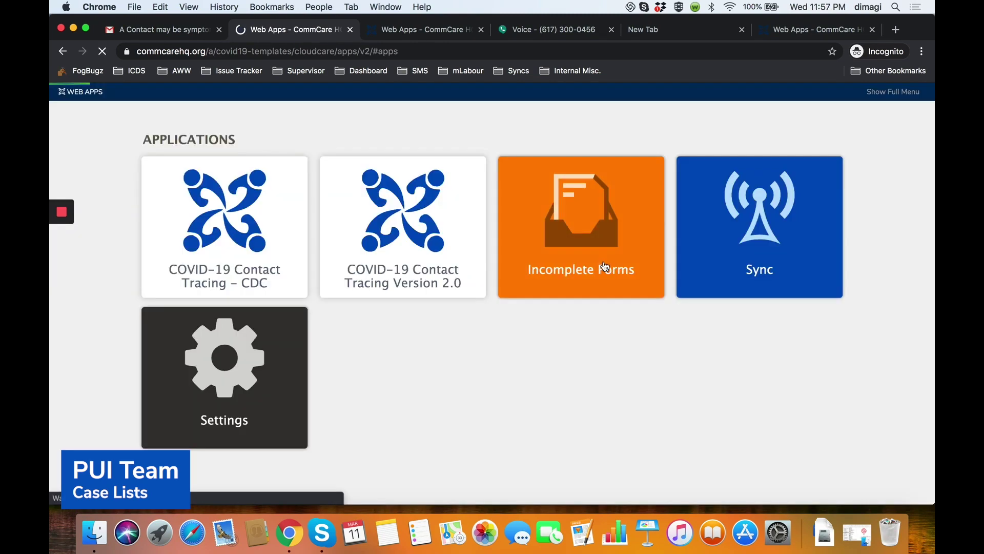
click(758, 287)
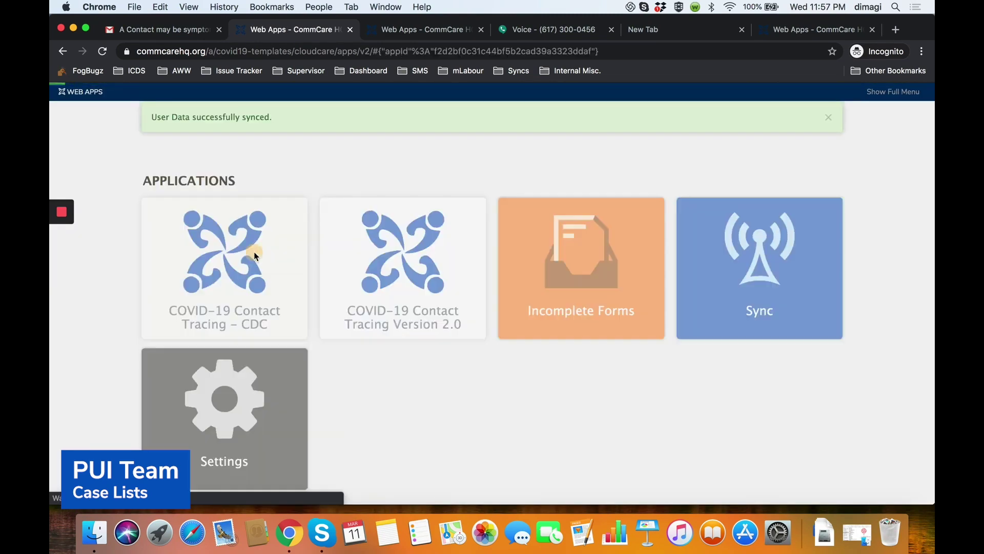
click(255, 254)
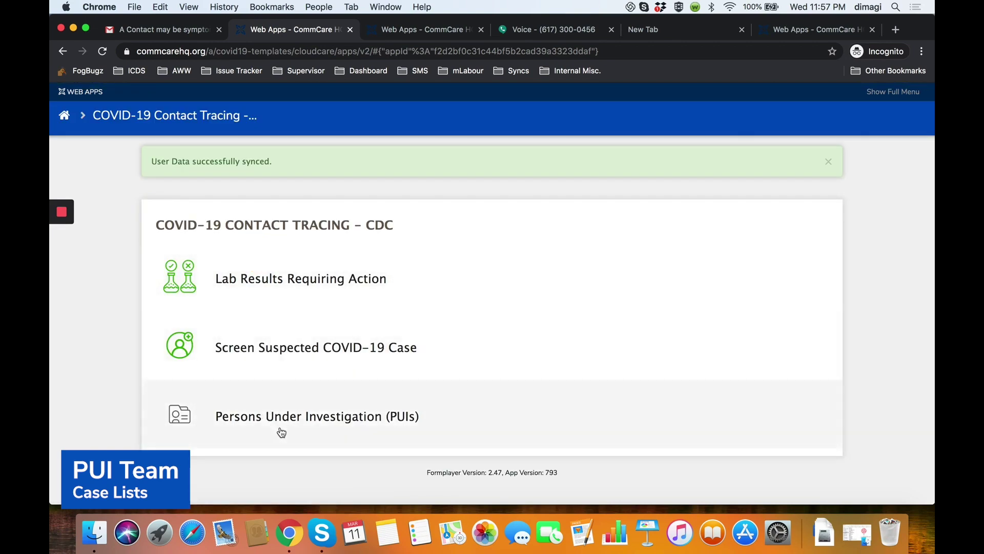
click(327, 415)
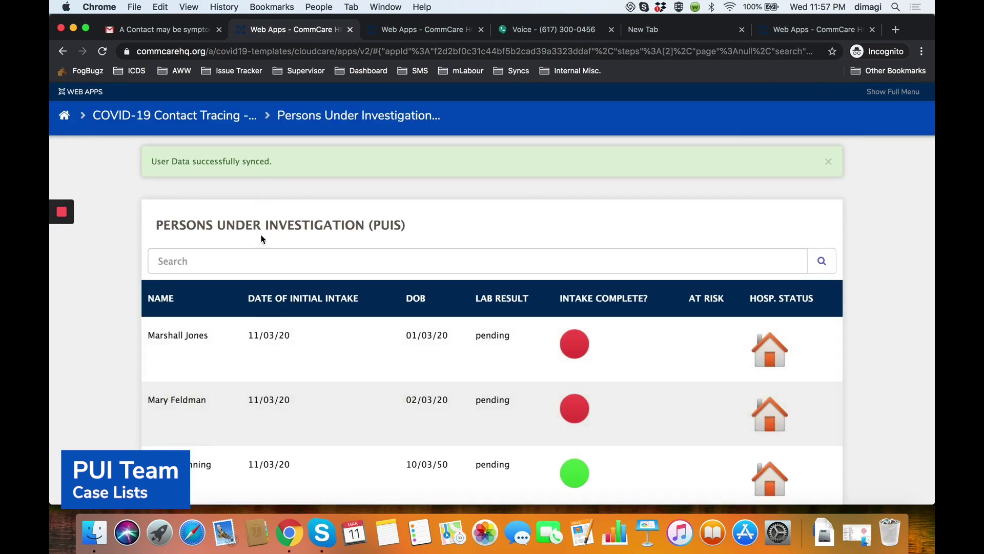
click(271, 256)
text(anna)
key(Return)
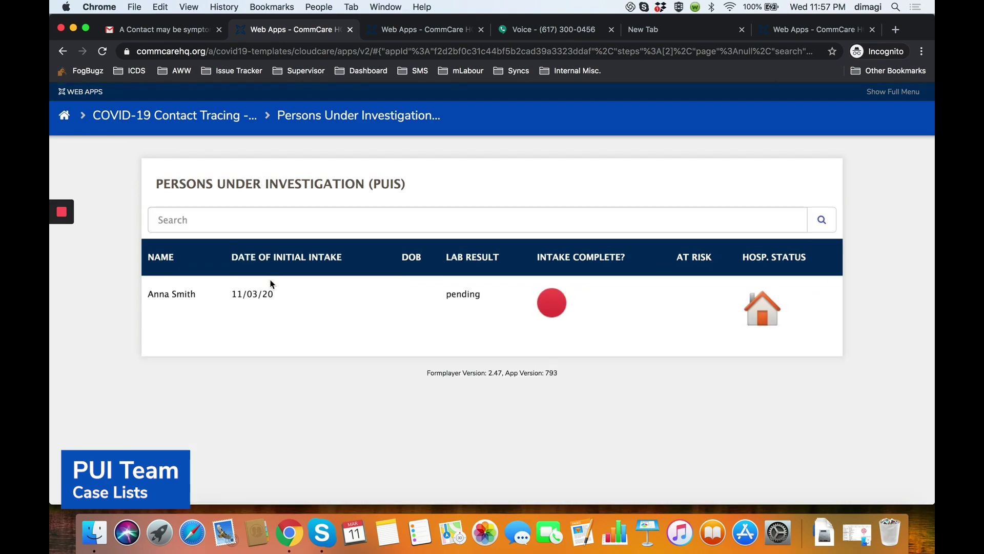